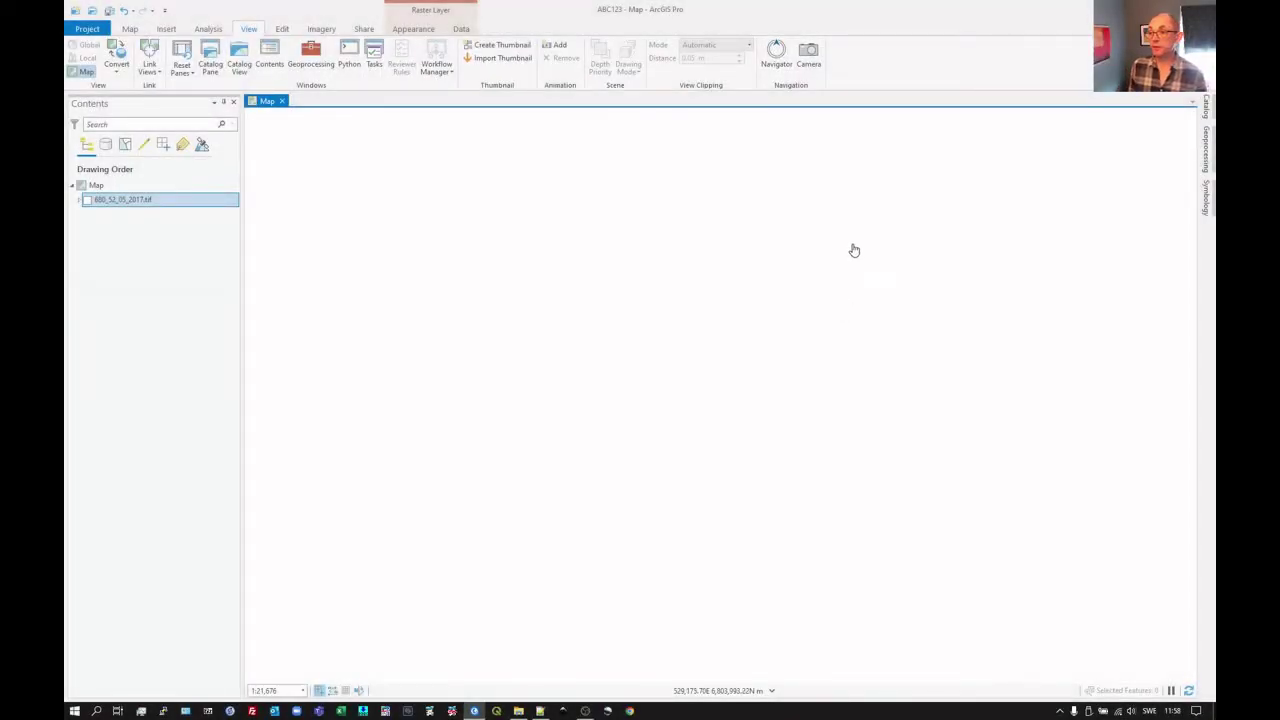
# Open the Catalog pane and collapse the Ortofoto folder to reach the Fastighetskartan Markdata shapefiles
pyautogui.click(1209, 112)
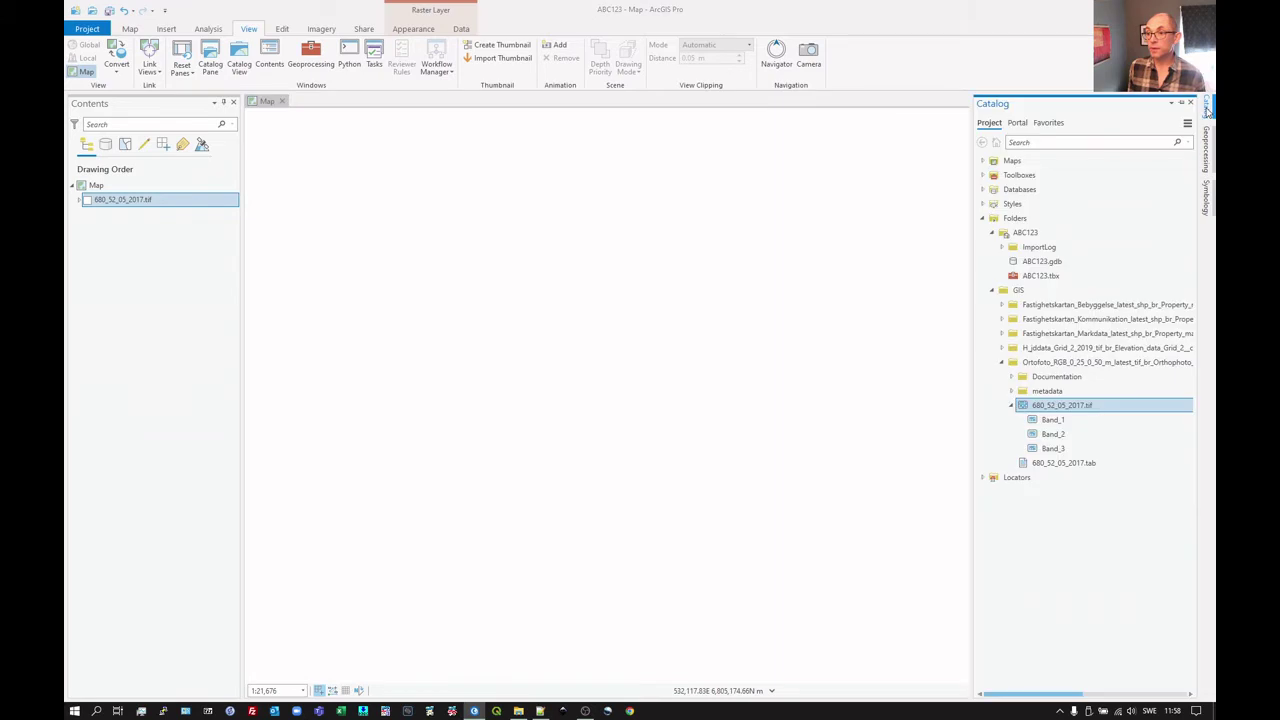
pyautogui.click(1002, 362)
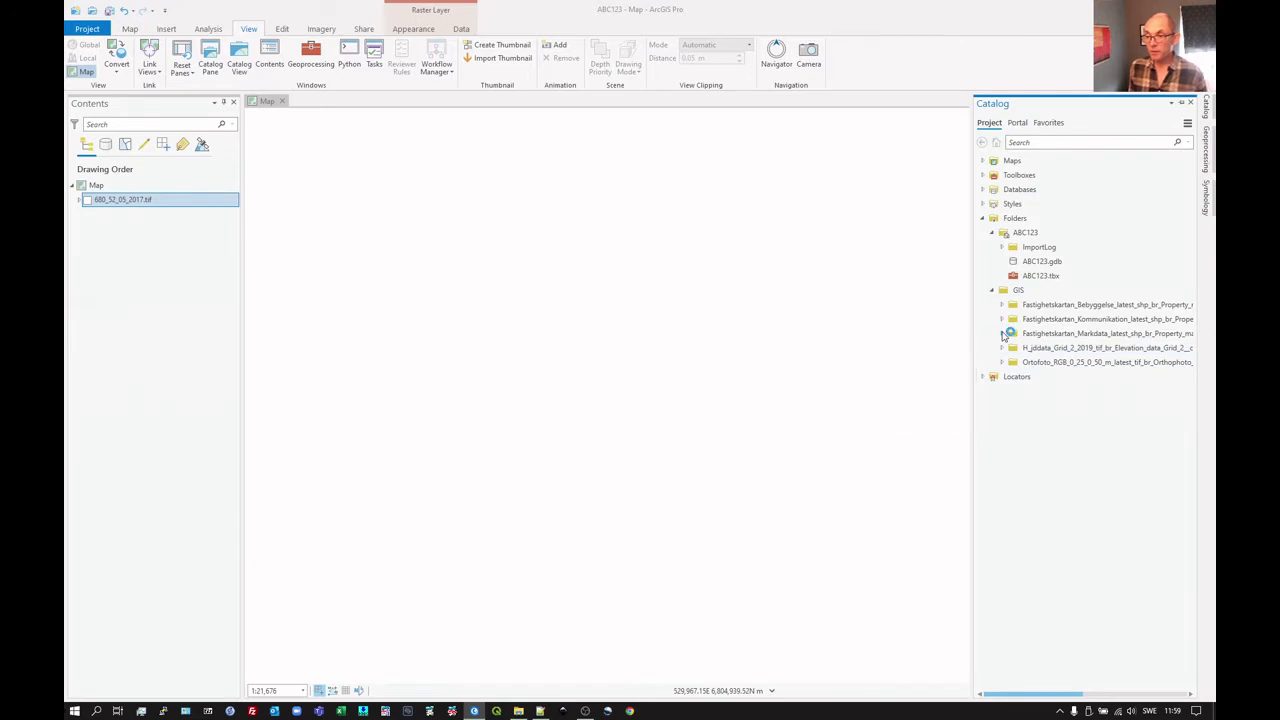
pyautogui.click(1002, 334)
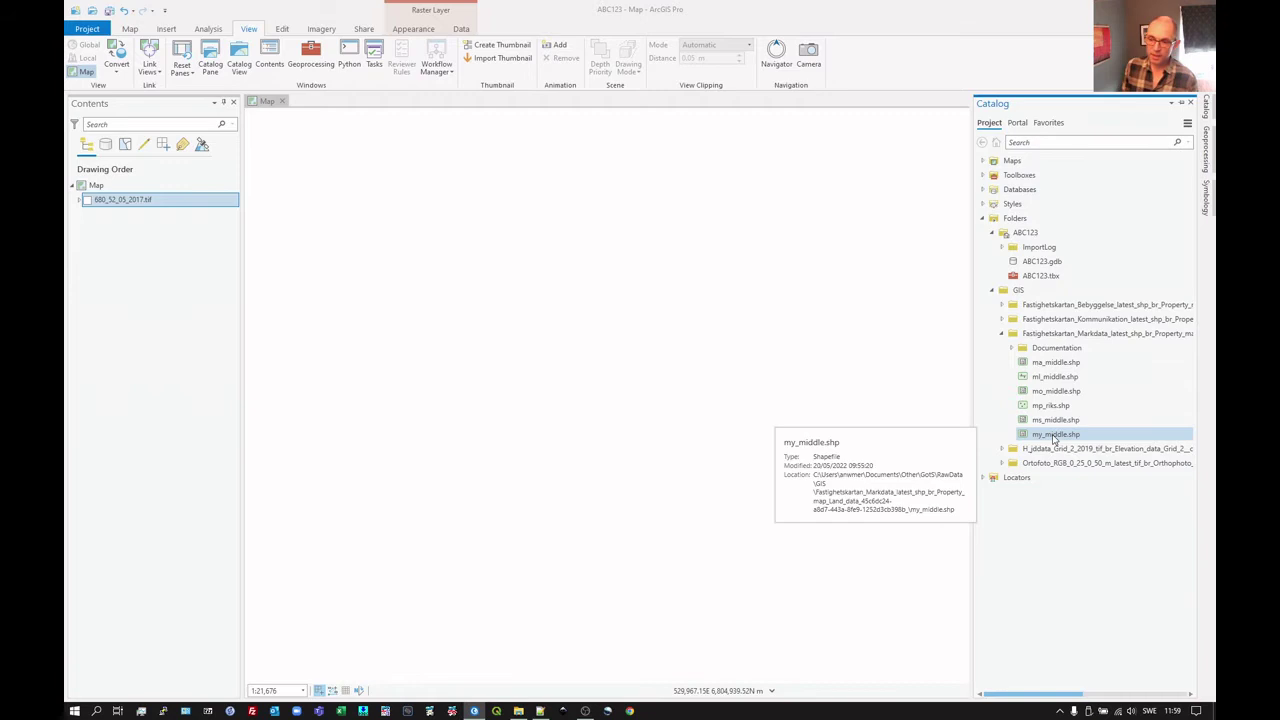
# Add my_middle.shp to the map and view its enlarged attribute table of DETALJTYP values
pyautogui.moveTo(1055, 438); pyautogui.dragTo(517, 368)
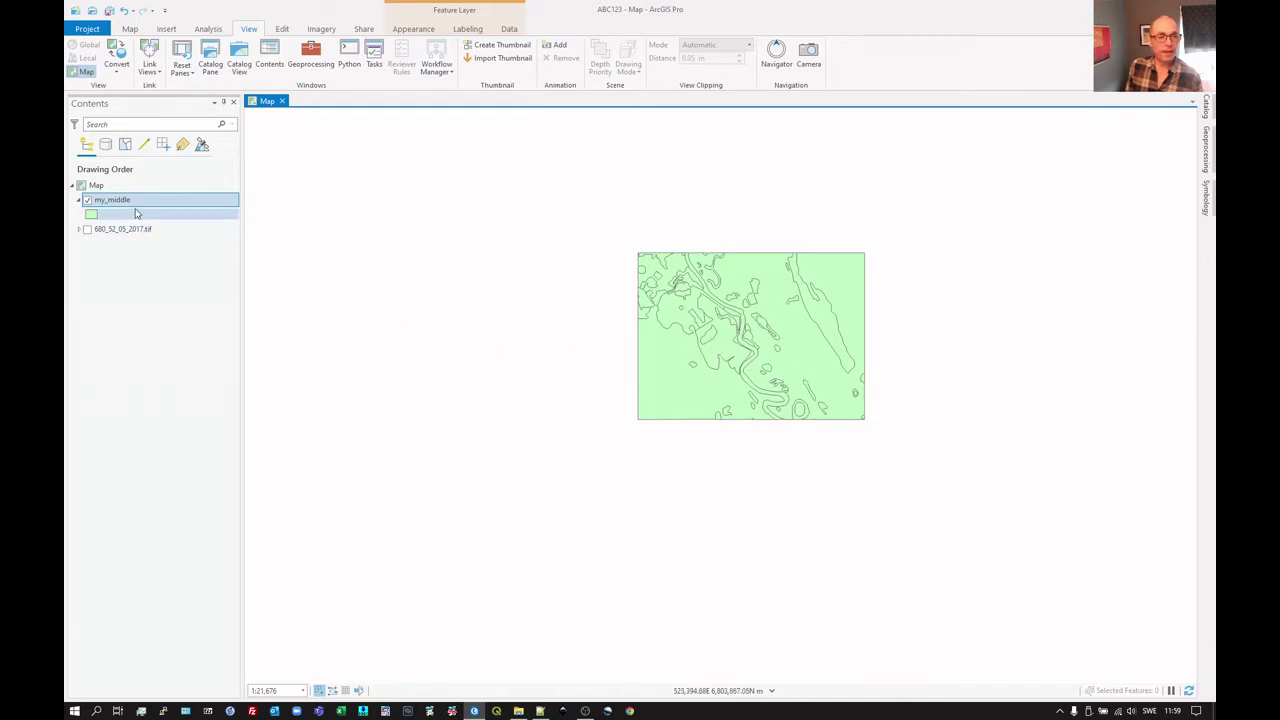
pyautogui.rightClick(130, 204)
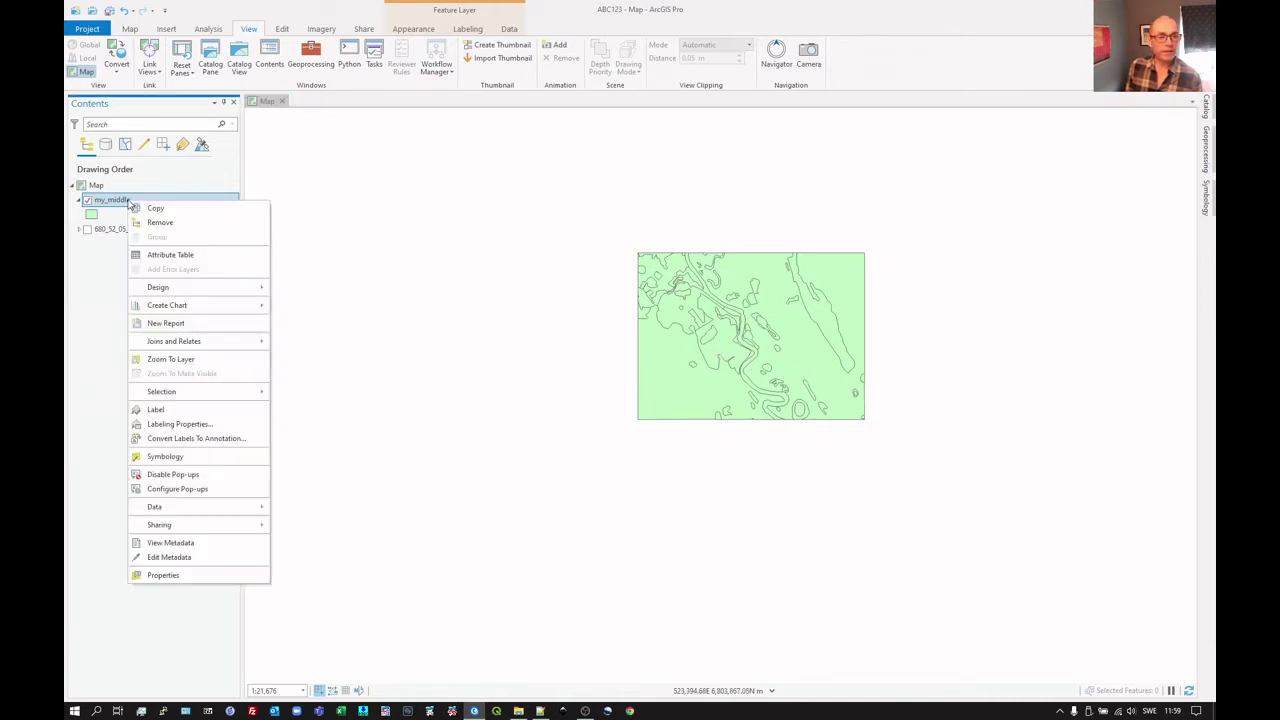
pyautogui.click(150, 257)
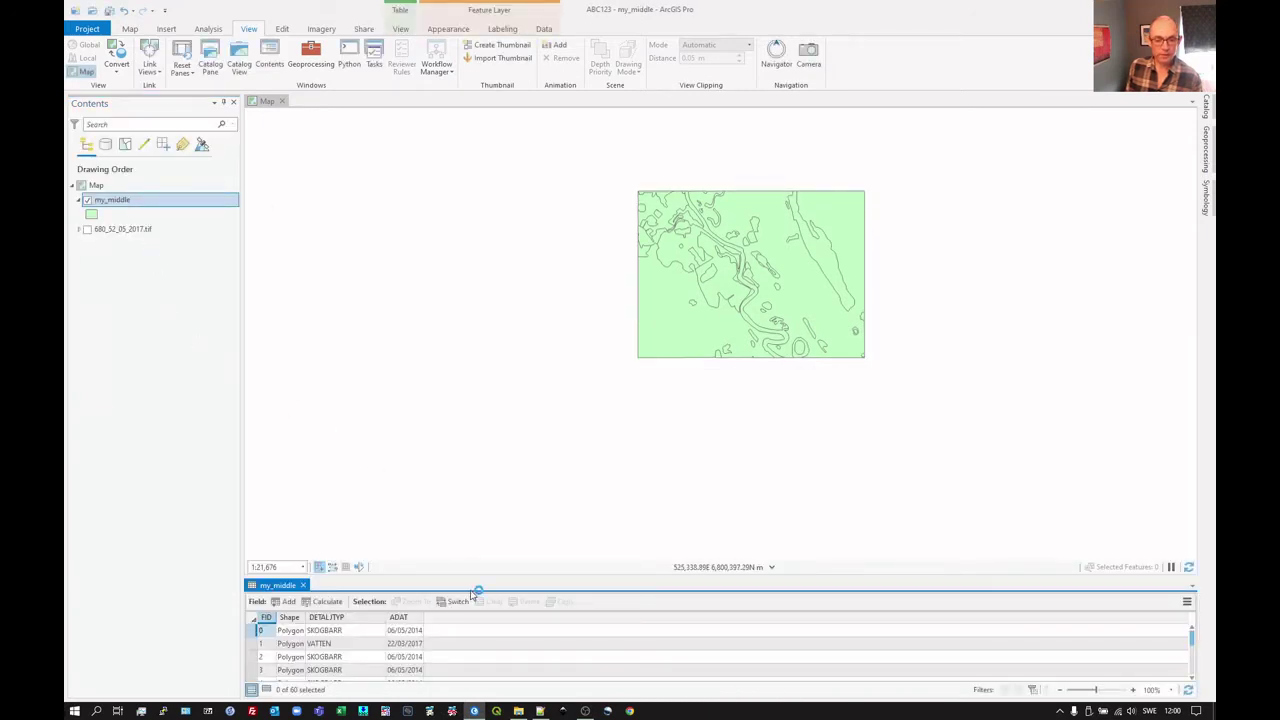
pyautogui.moveTo(467, 576); pyautogui.dragTo(479, 447)
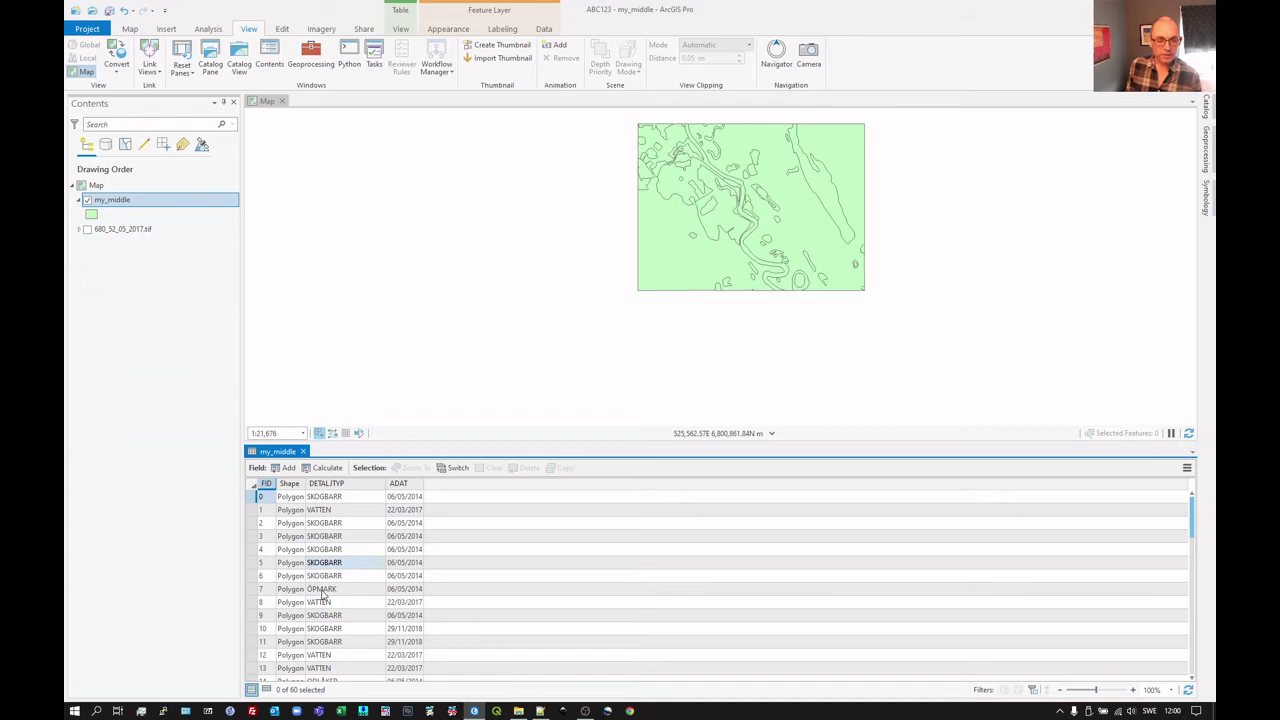
# Close the attribute table and zoom and pan the map onto the my_middle polygons
pyautogui.click(303, 452)
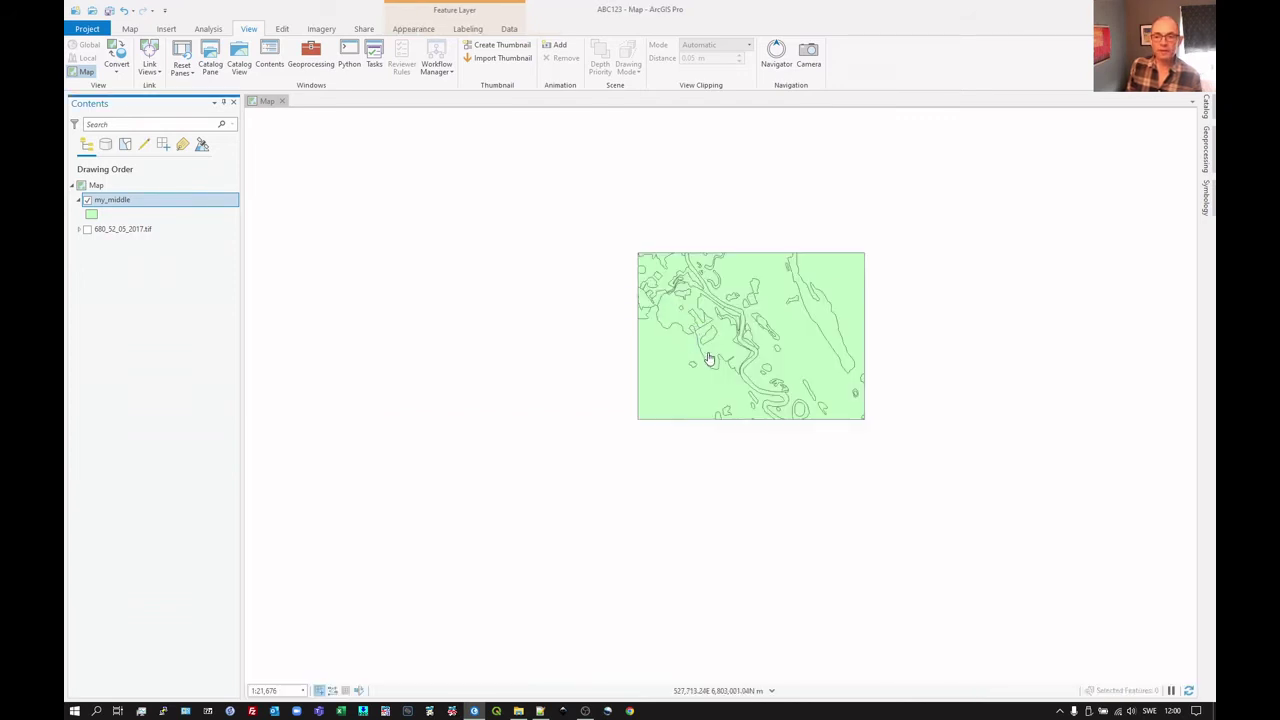
pyautogui.scroll(2, 710, 361)
pyautogui.scroll(2, 710, 361)
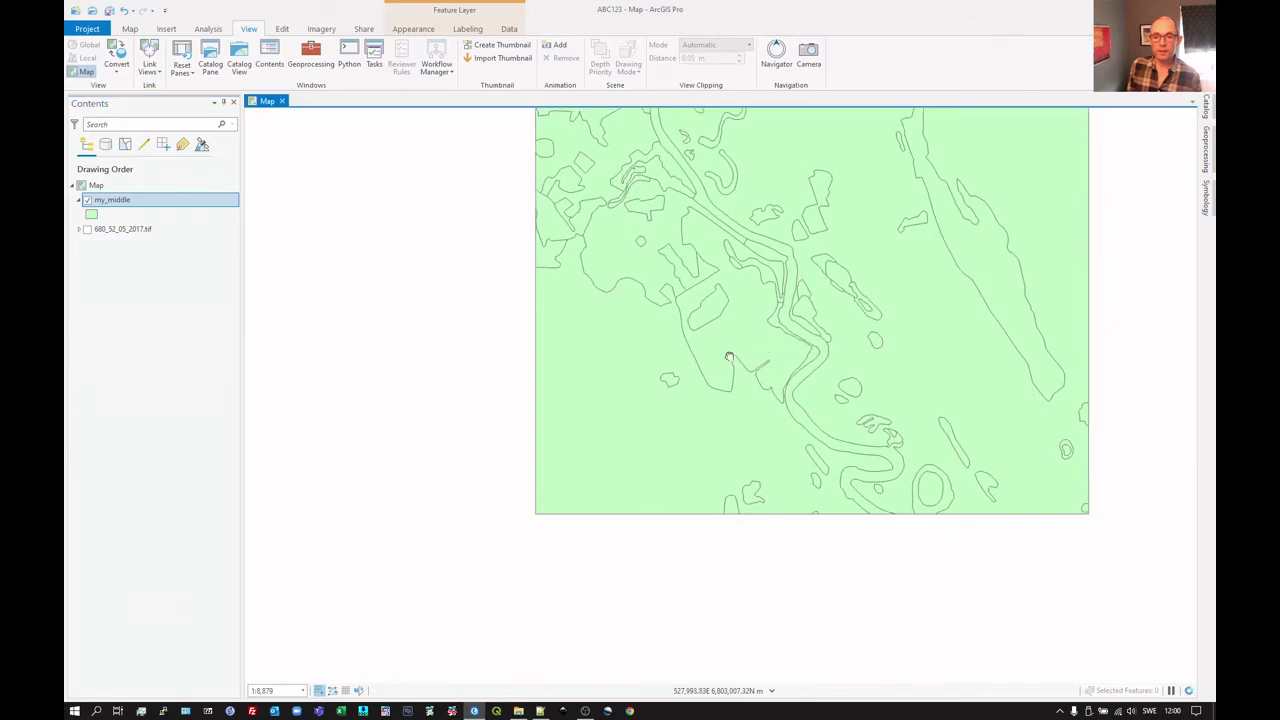
pyautogui.moveTo(729, 357); pyautogui.dragTo(597, 423)
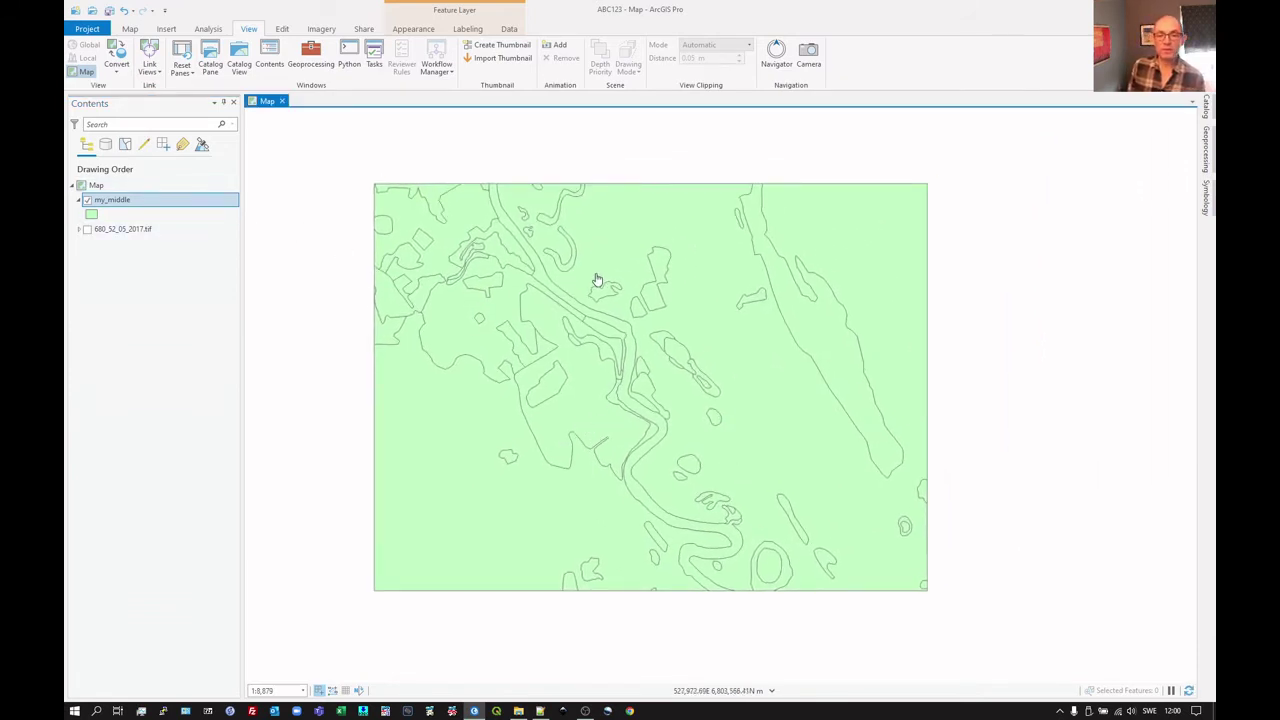
# Set my_middle's primary symbology to Unique Values on the DETALJTYP field
pyautogui.rightClick(140, 204)
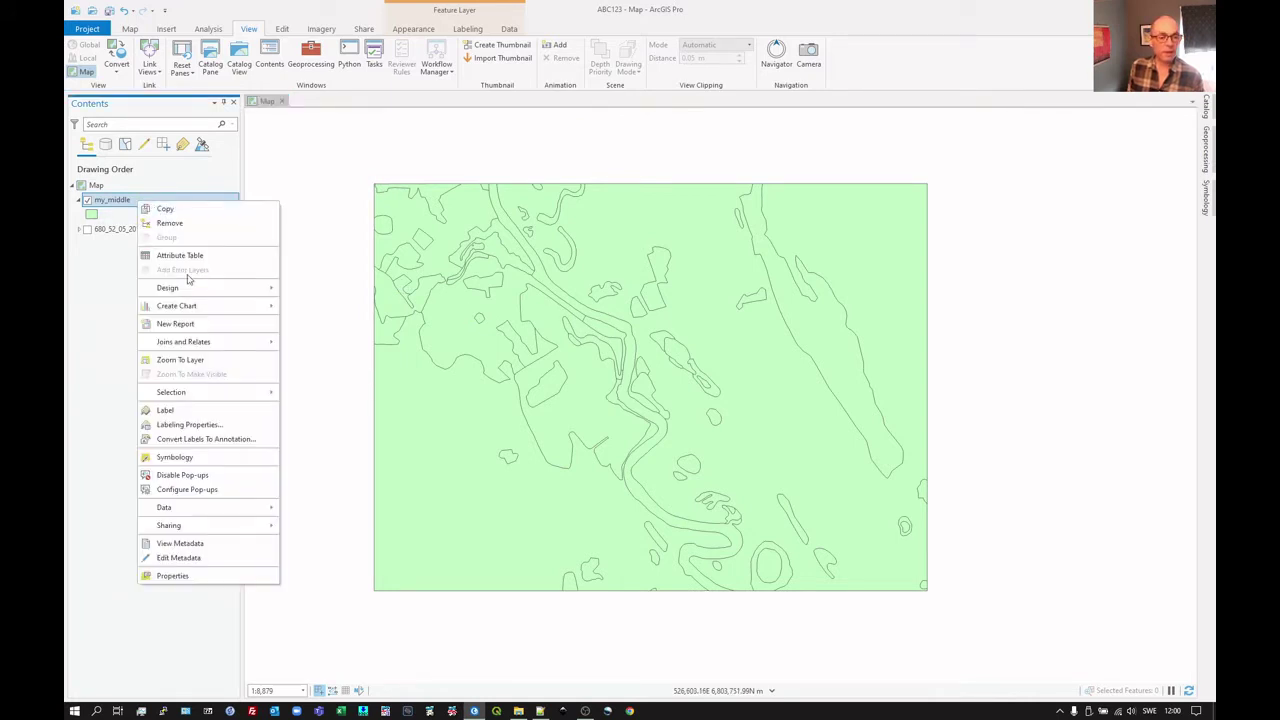
pyautogui.click(175, 457)
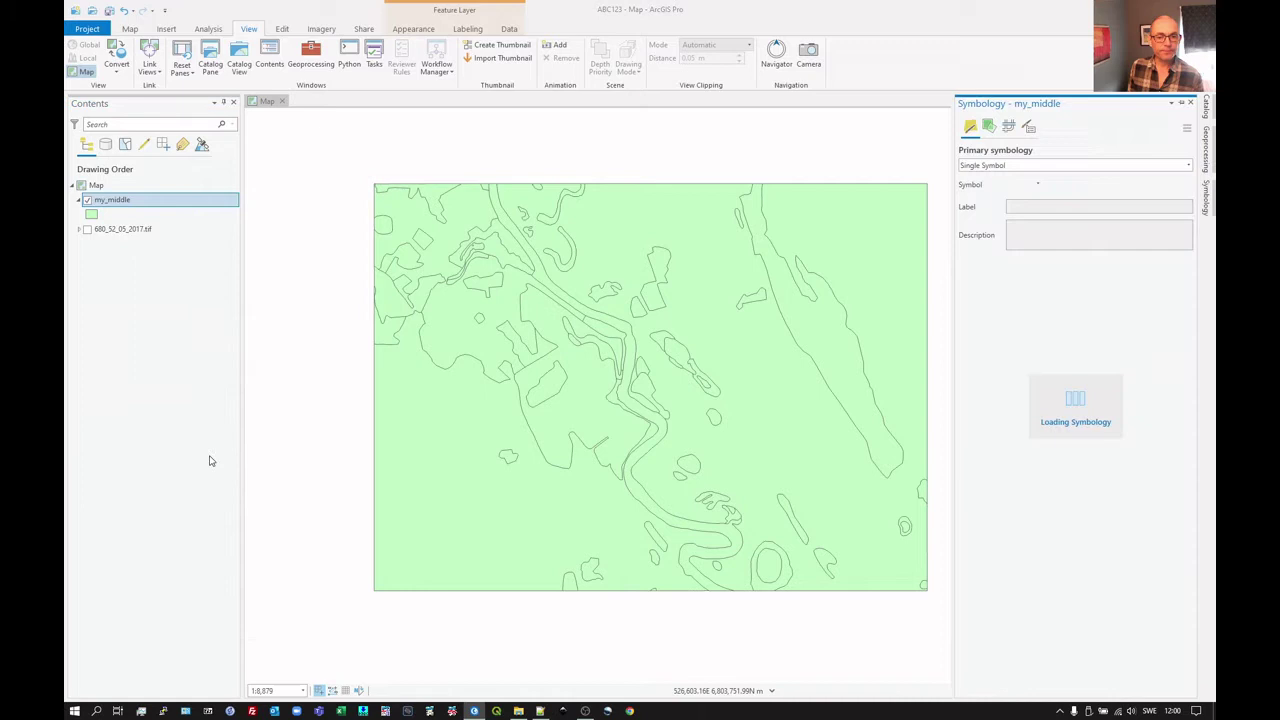
pyautogui.click(1066, 166)
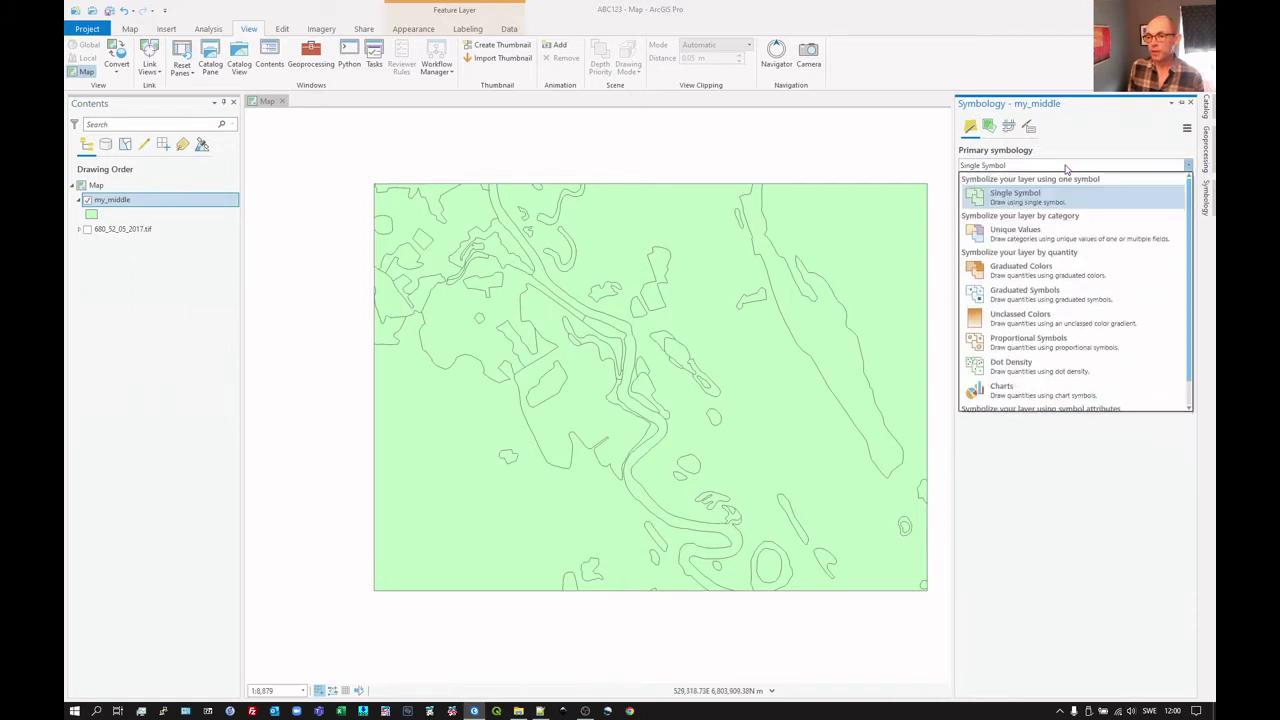
pyautogui.click(1031, 233)
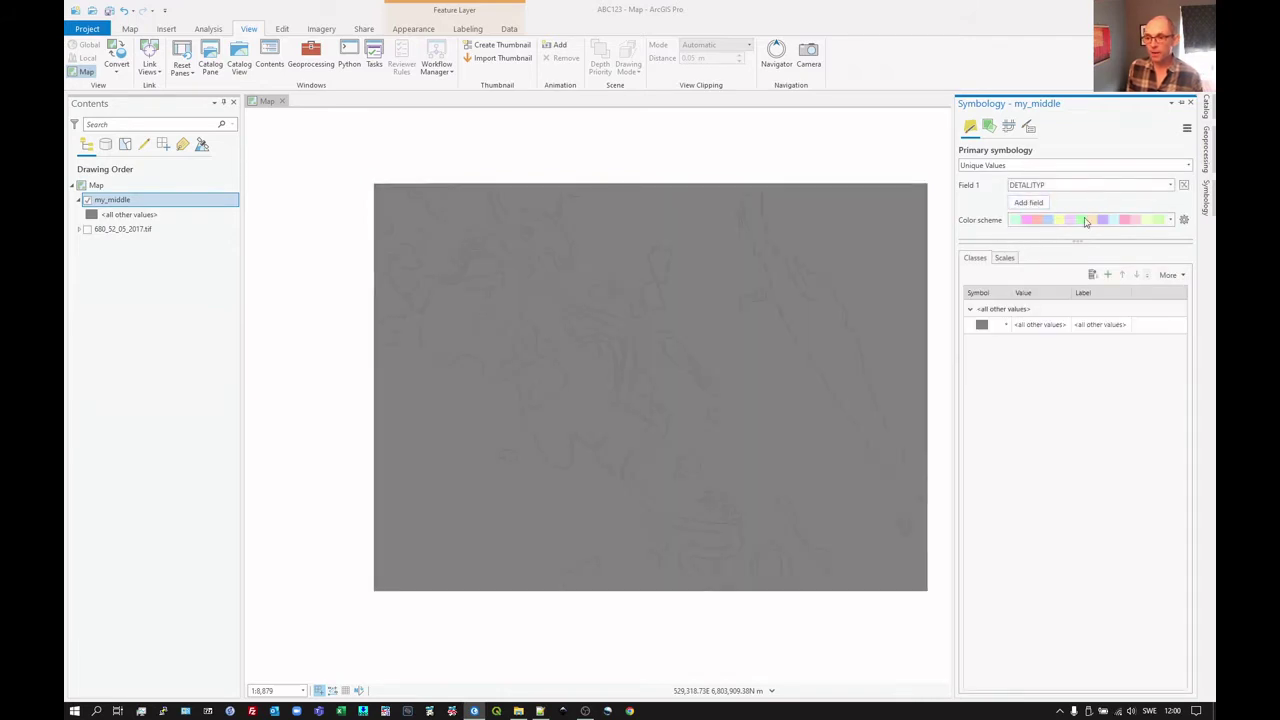
# Add all DETALJTYP values as classes and give VATTEN the Water (area) fill
pyautogui.click(1092, 275)
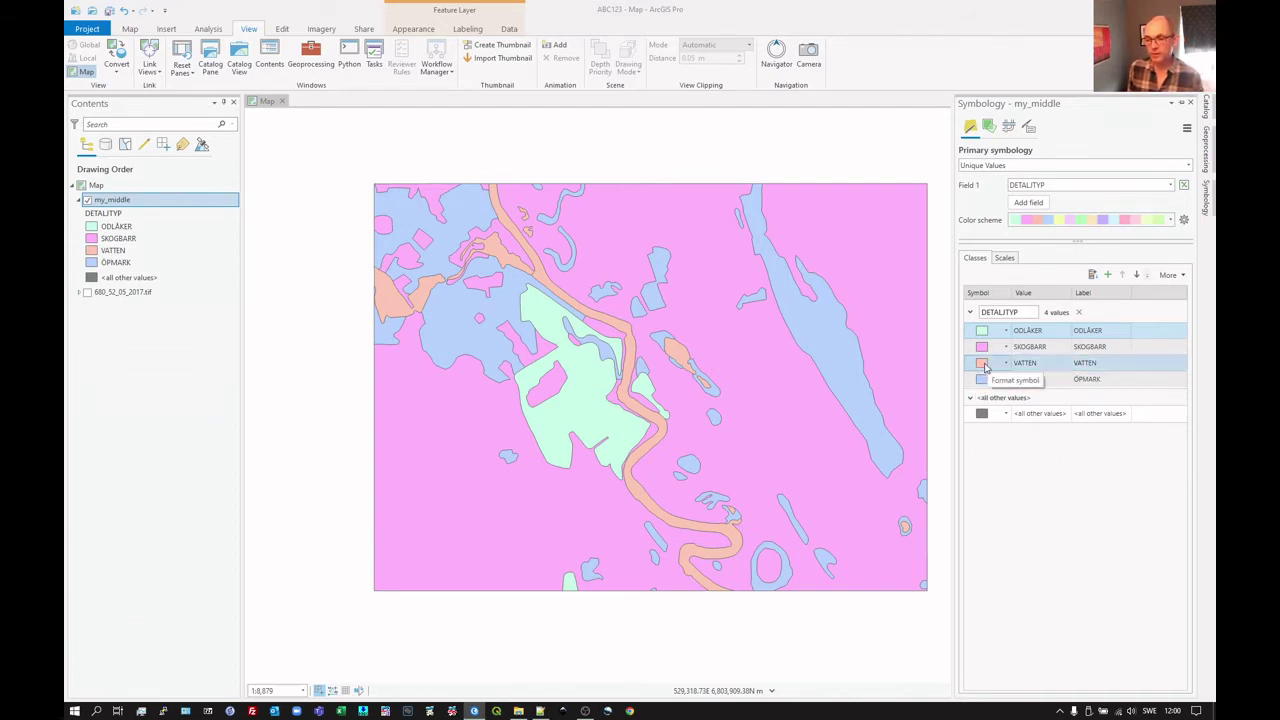
pyautogui.click(984, 365)
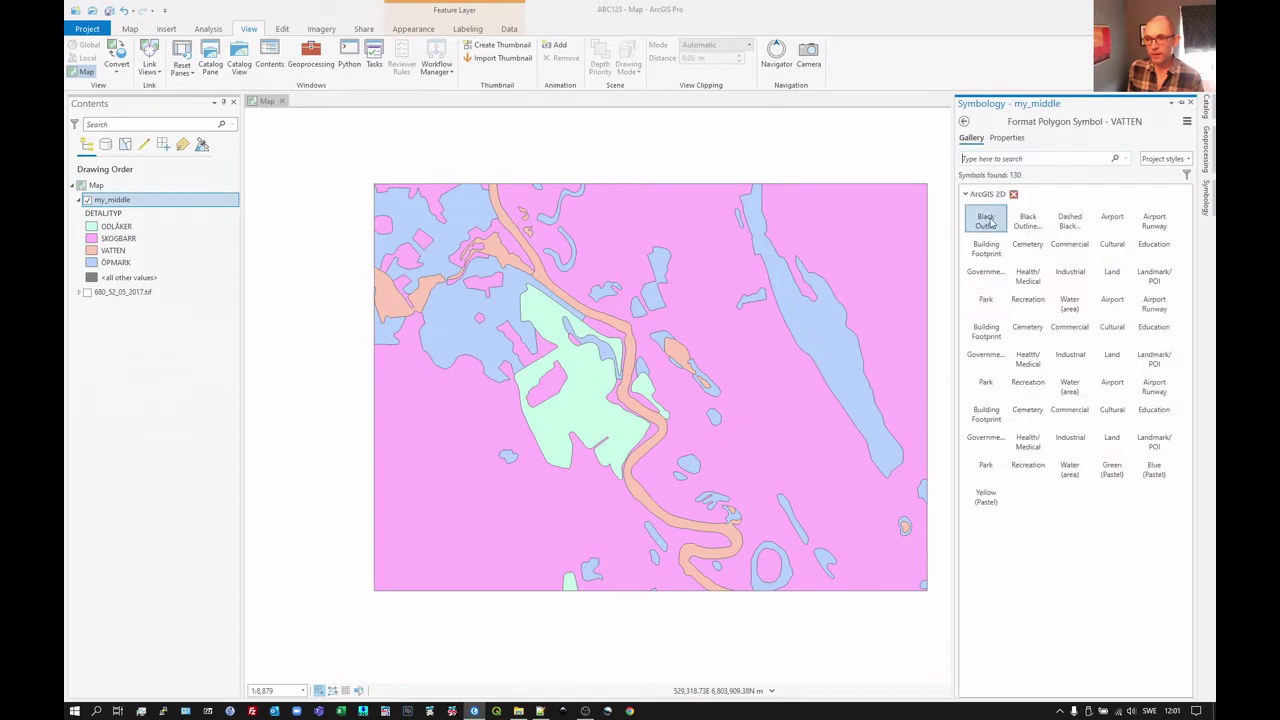
pyautogui.click(1070, 380)
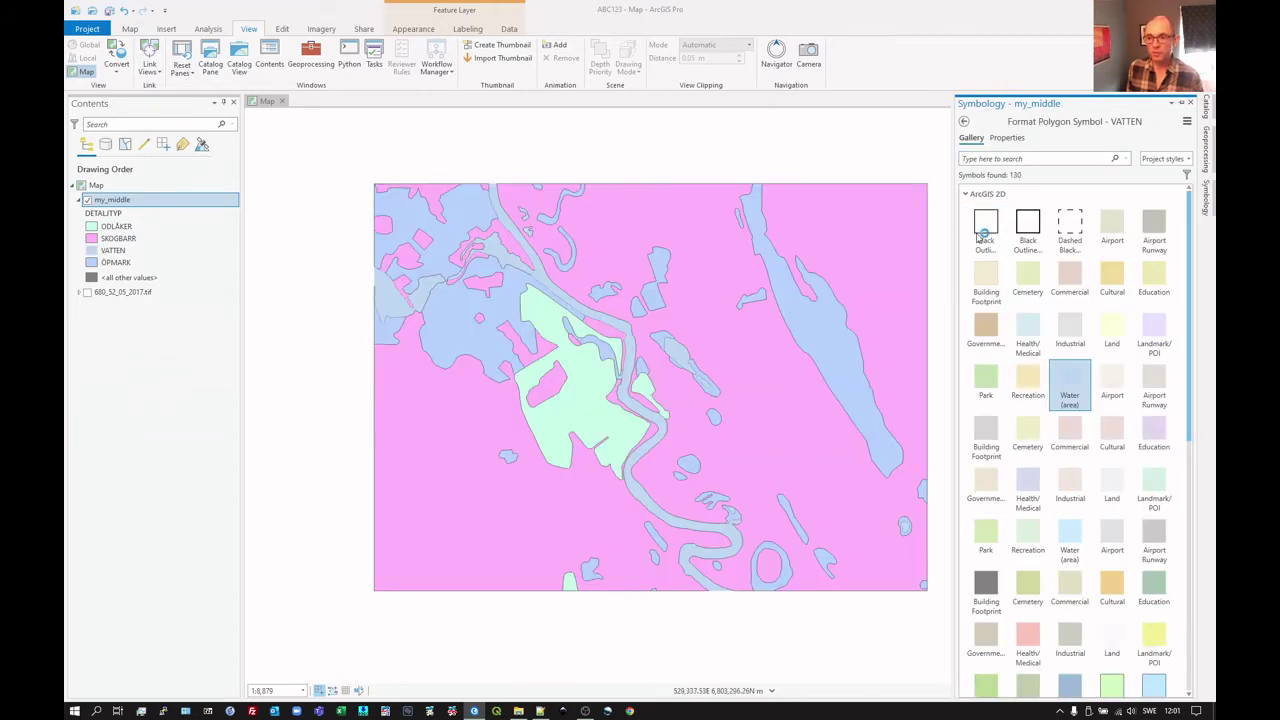
# Give the ODLÄKER class the pale-yellow Land fill
pyautogui.click(964, 121)
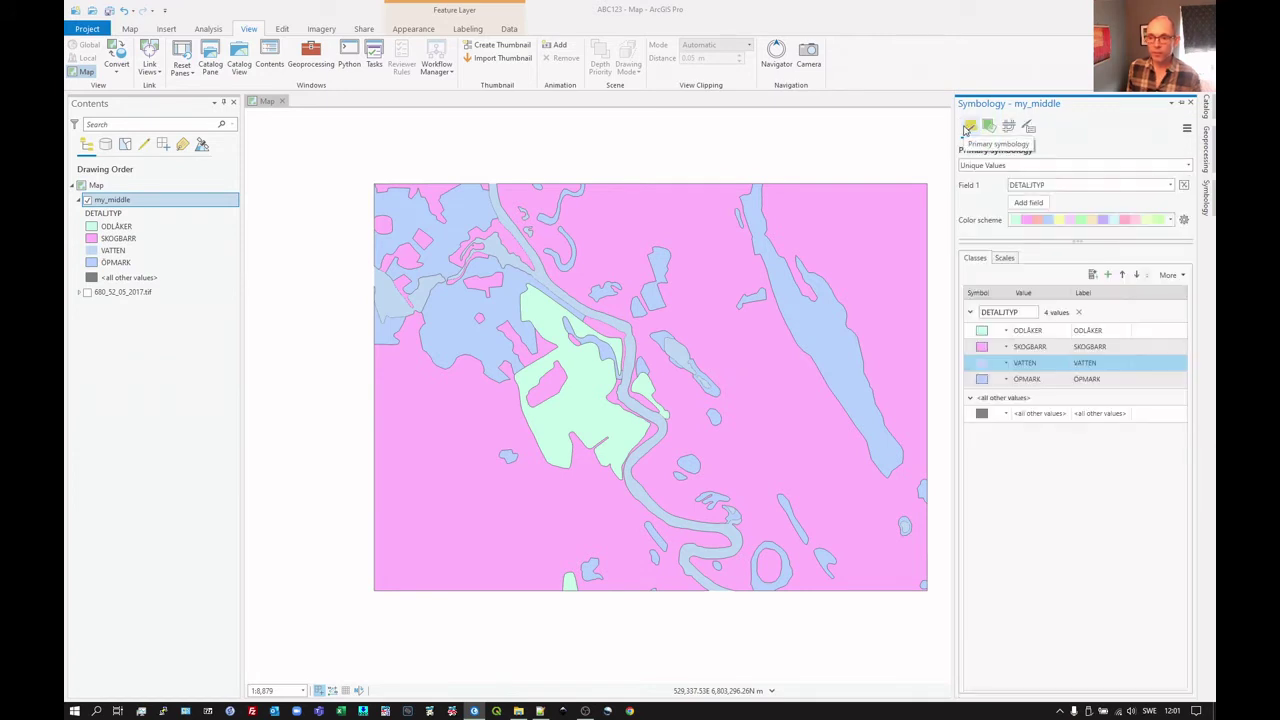
pyautogui.click(982, 330)
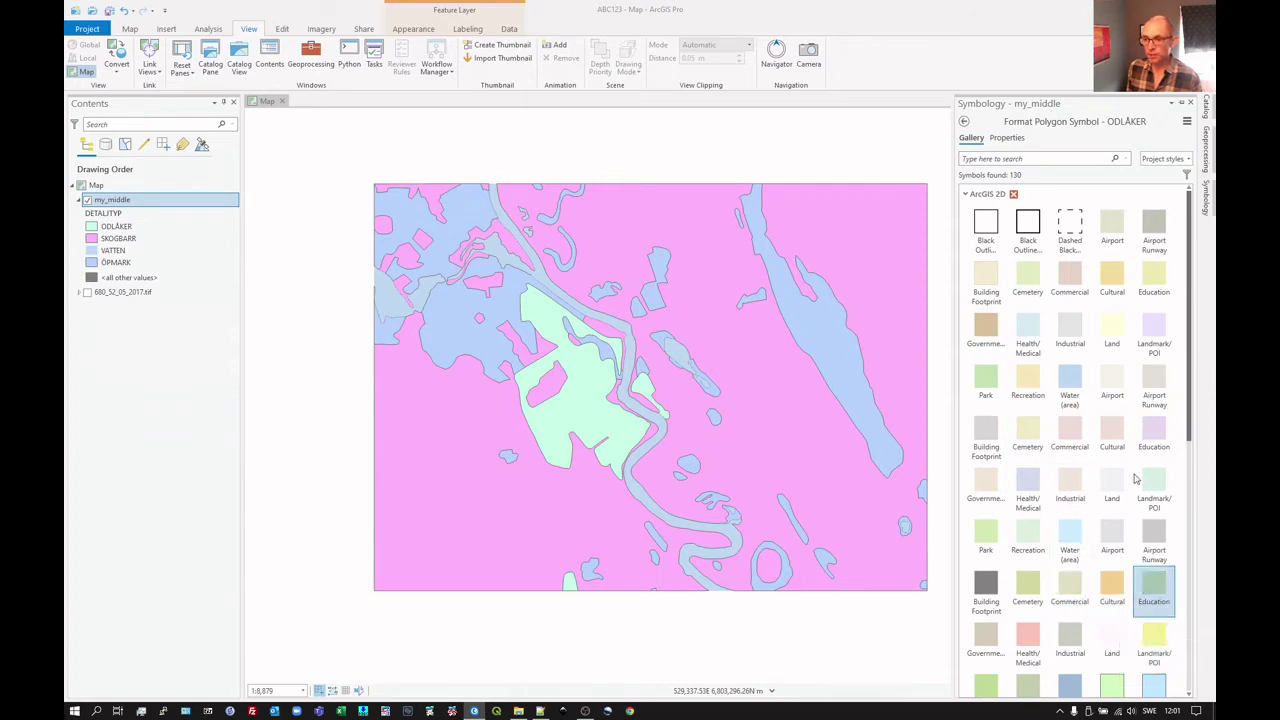
pyautogui.click(1112, 328)
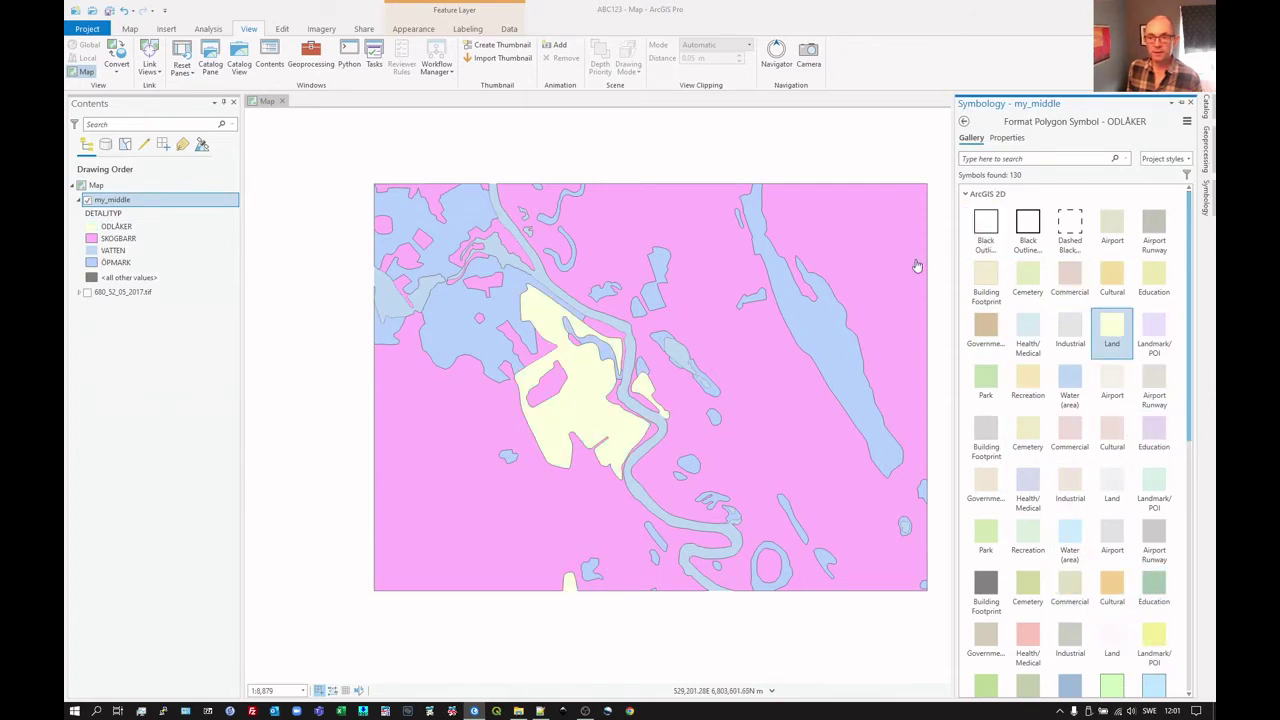
# Give the SKOGBARR class the green Park fill
pyautogui.click(965, 121)
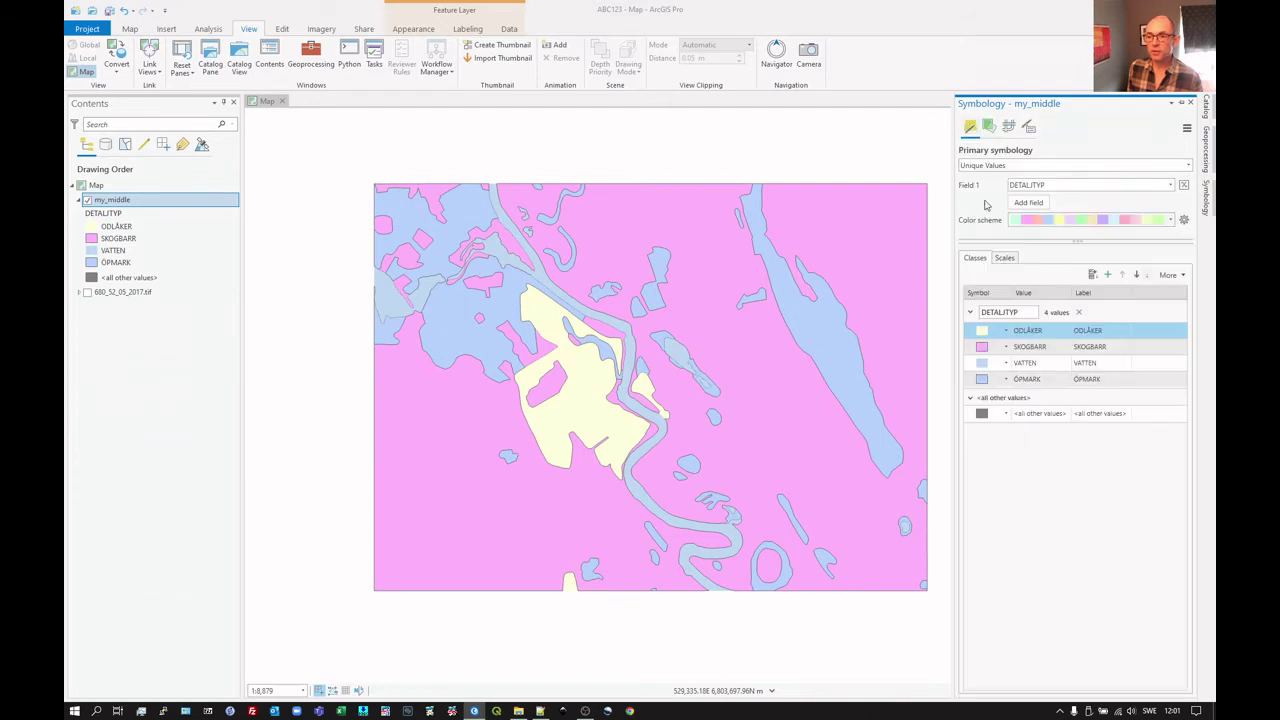
pyautogui.click(988, 348)
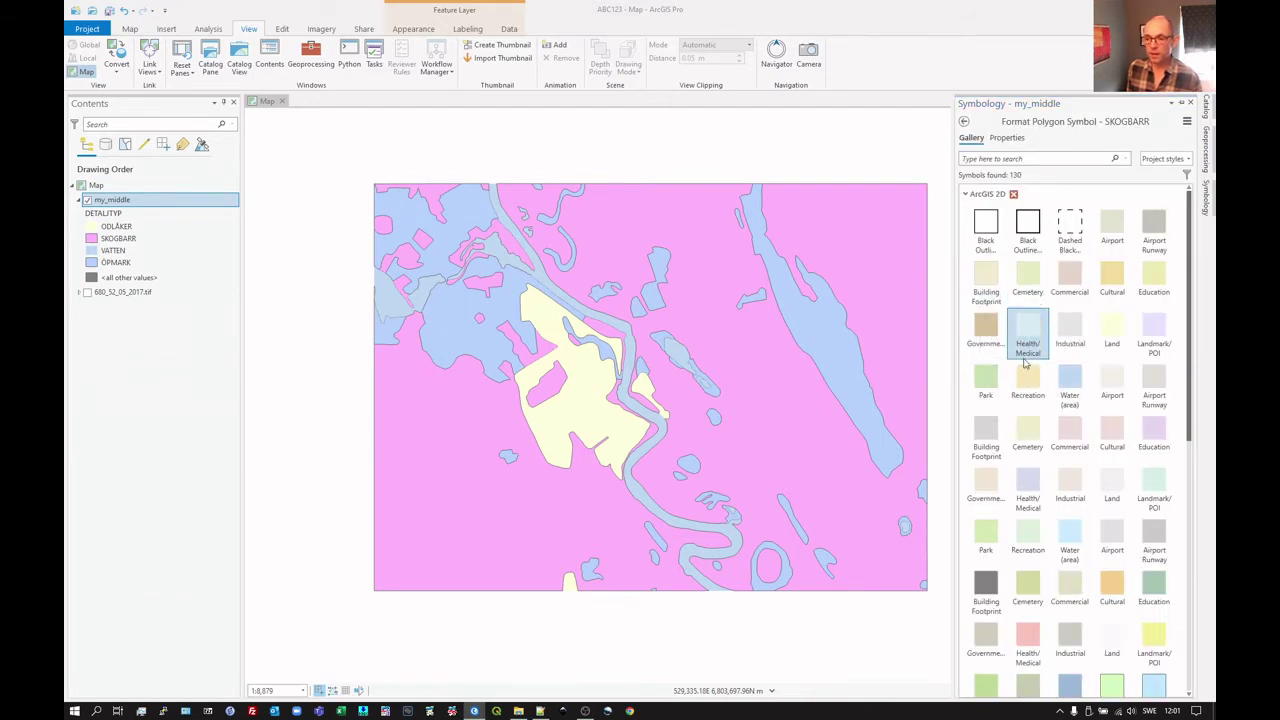
pyautogui.scroll(-1, 1074, 543)
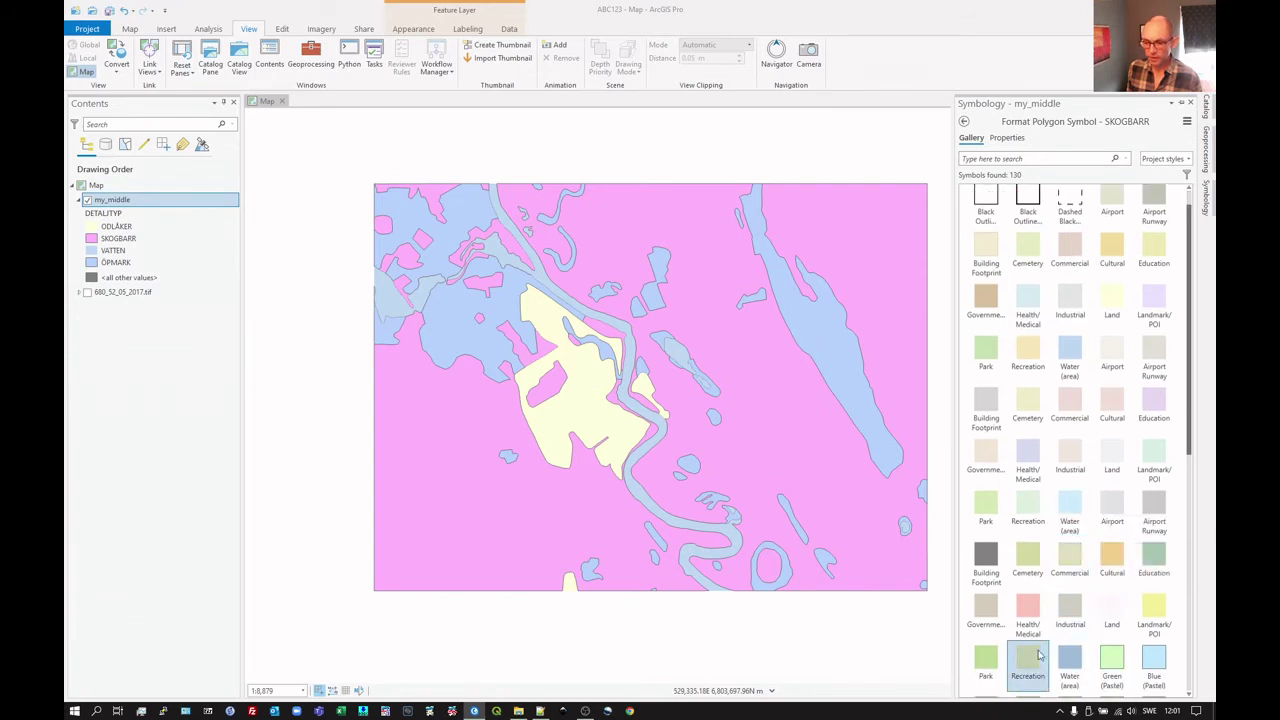
pyautogui.click(986, 658)
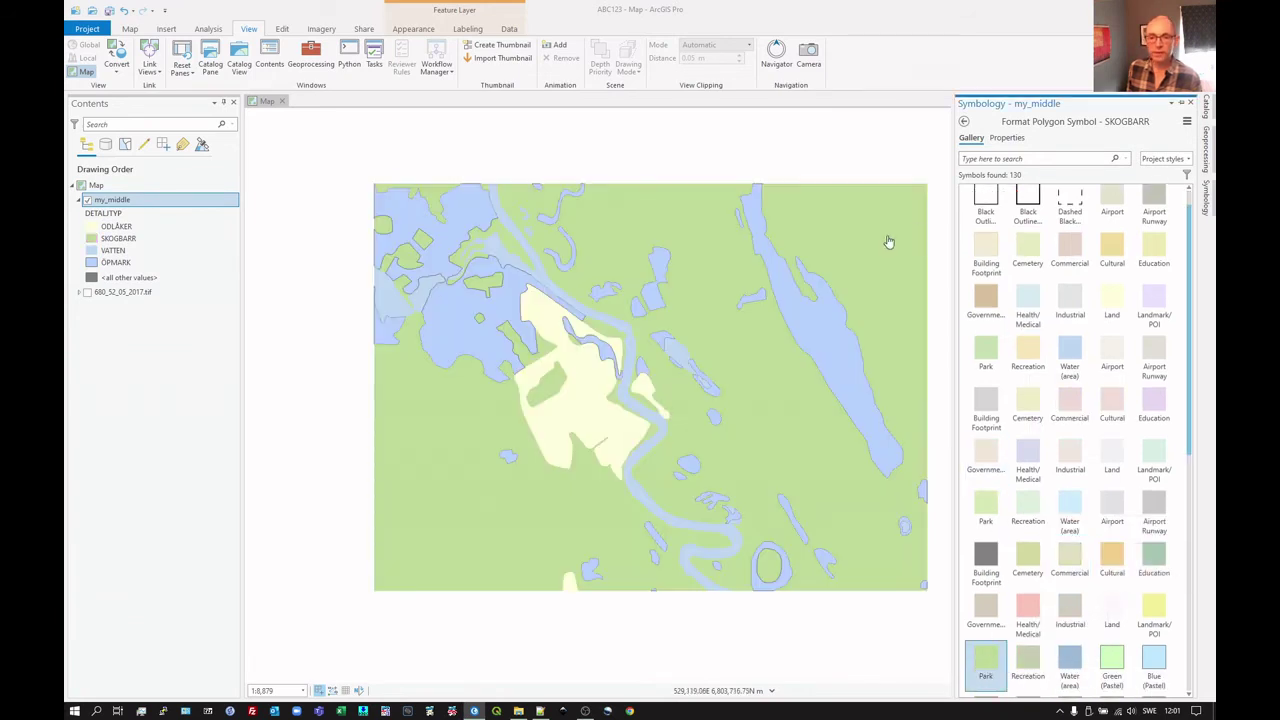
# Give the ÖPMARK class the pale tan Recreation fill
pyautogui.click(966, 122)
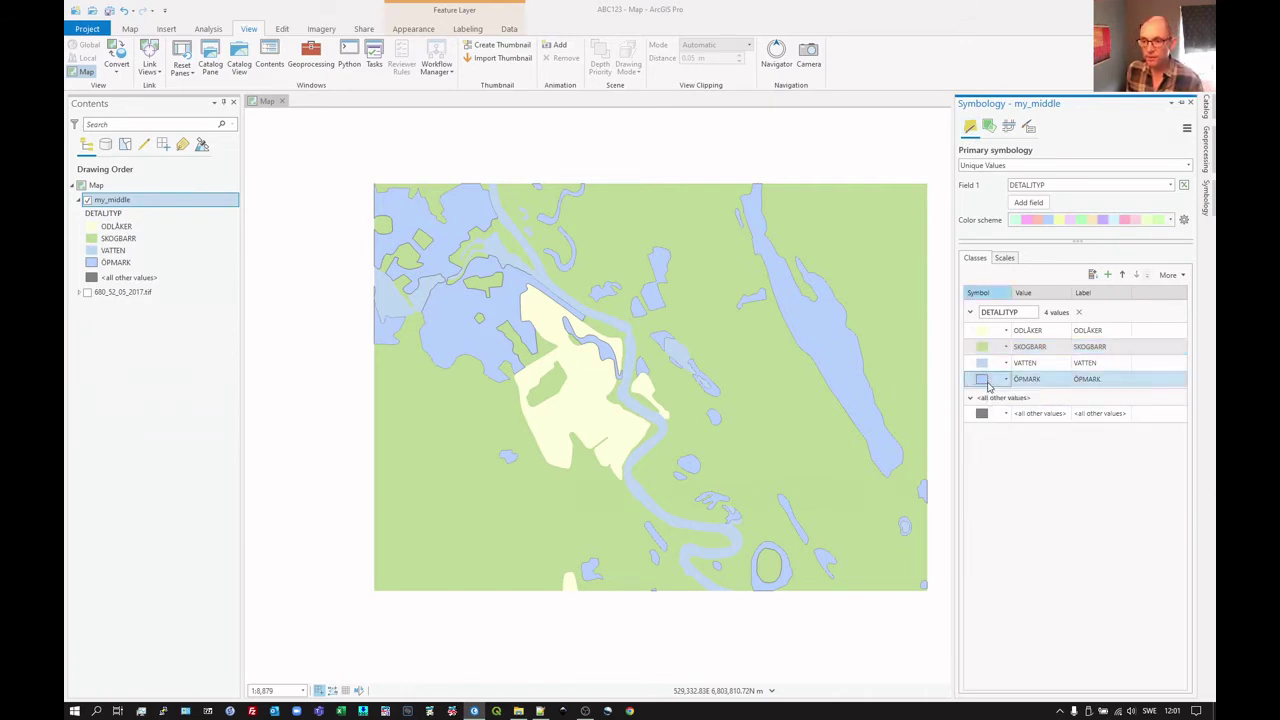
pyautogui.click(983, 381)
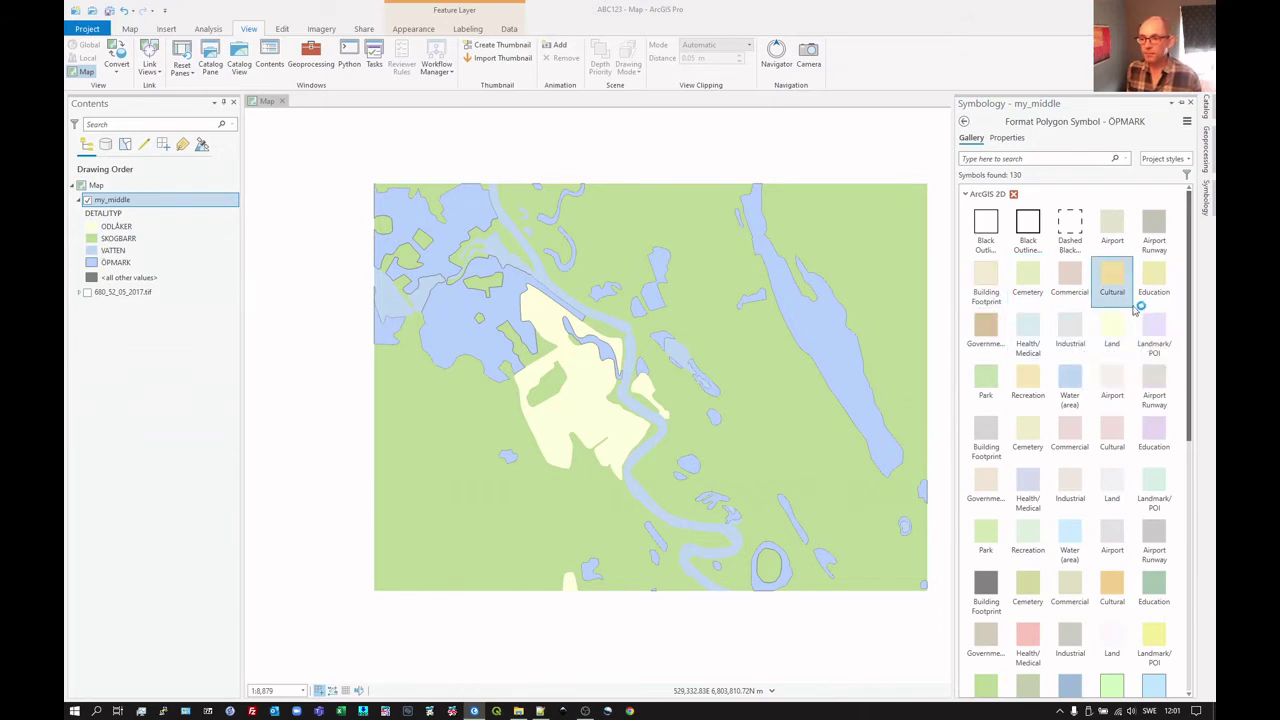
pyautogui.click(1032, 385)
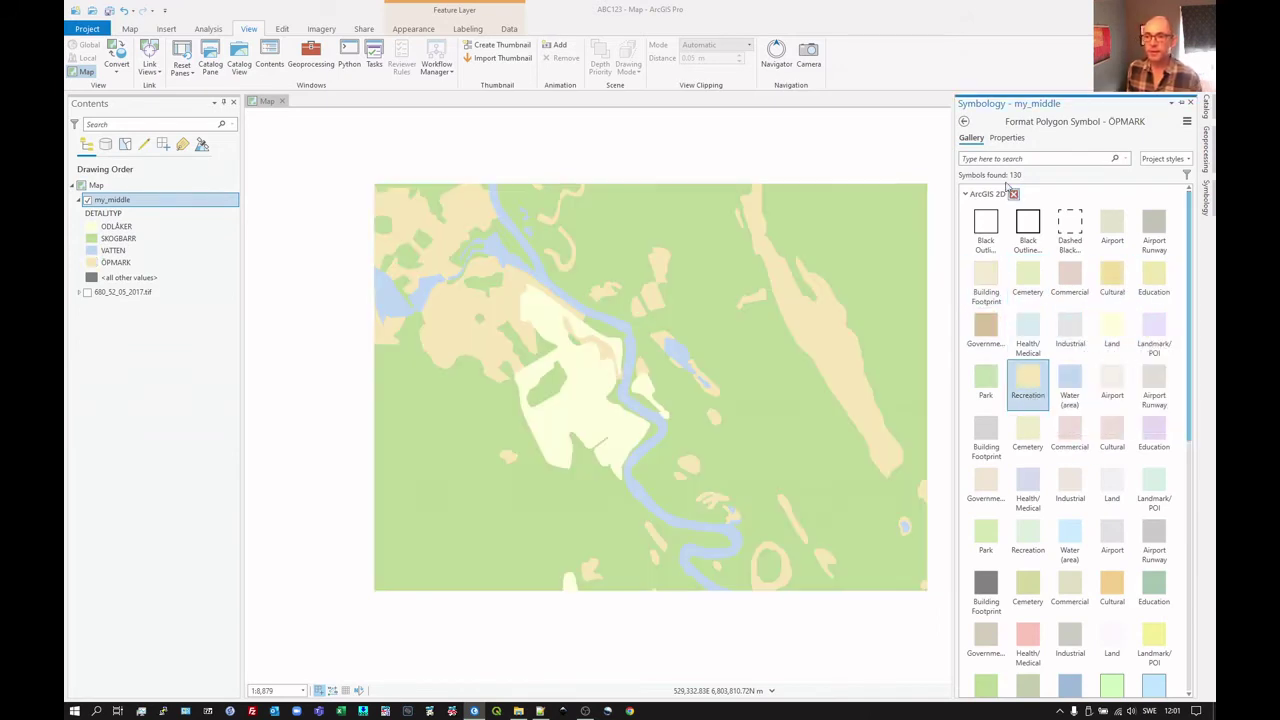
# Return from symbol editing, auto-hide the Symbology pane, and recentre the four-colour land-cover map
pyautogui.click(965, 122)
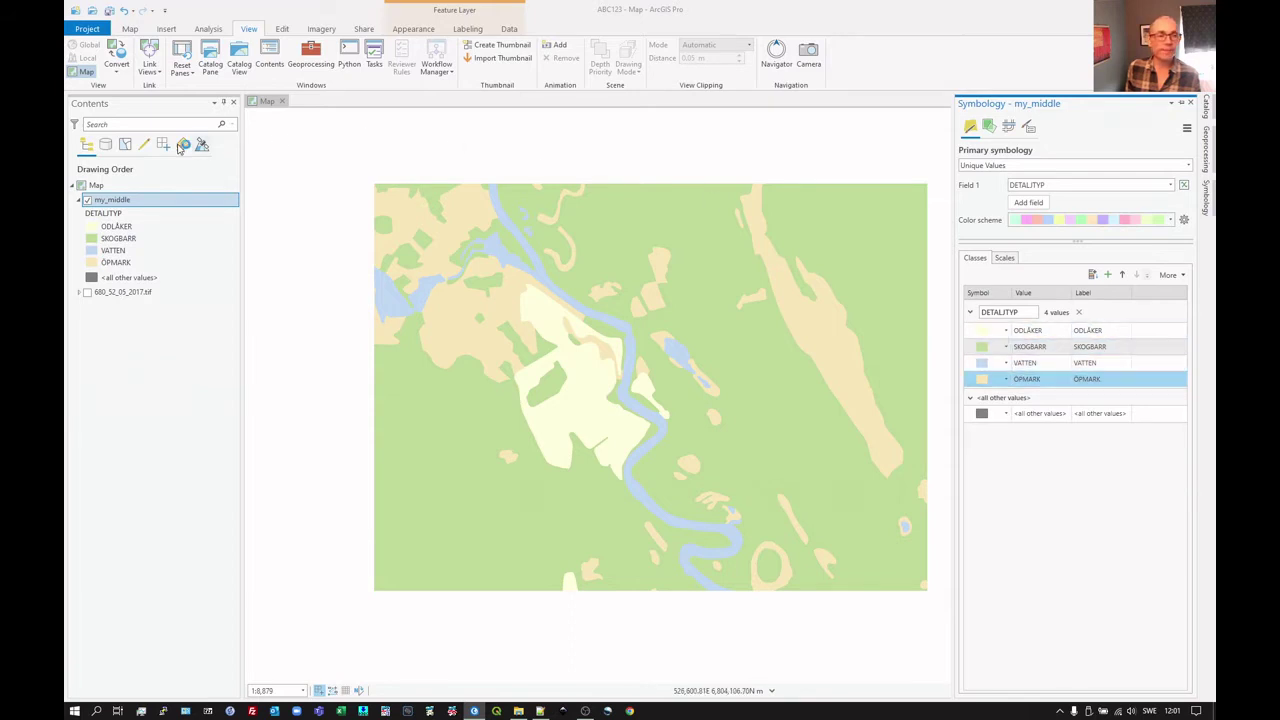
pyautogui.click(1181, 106)
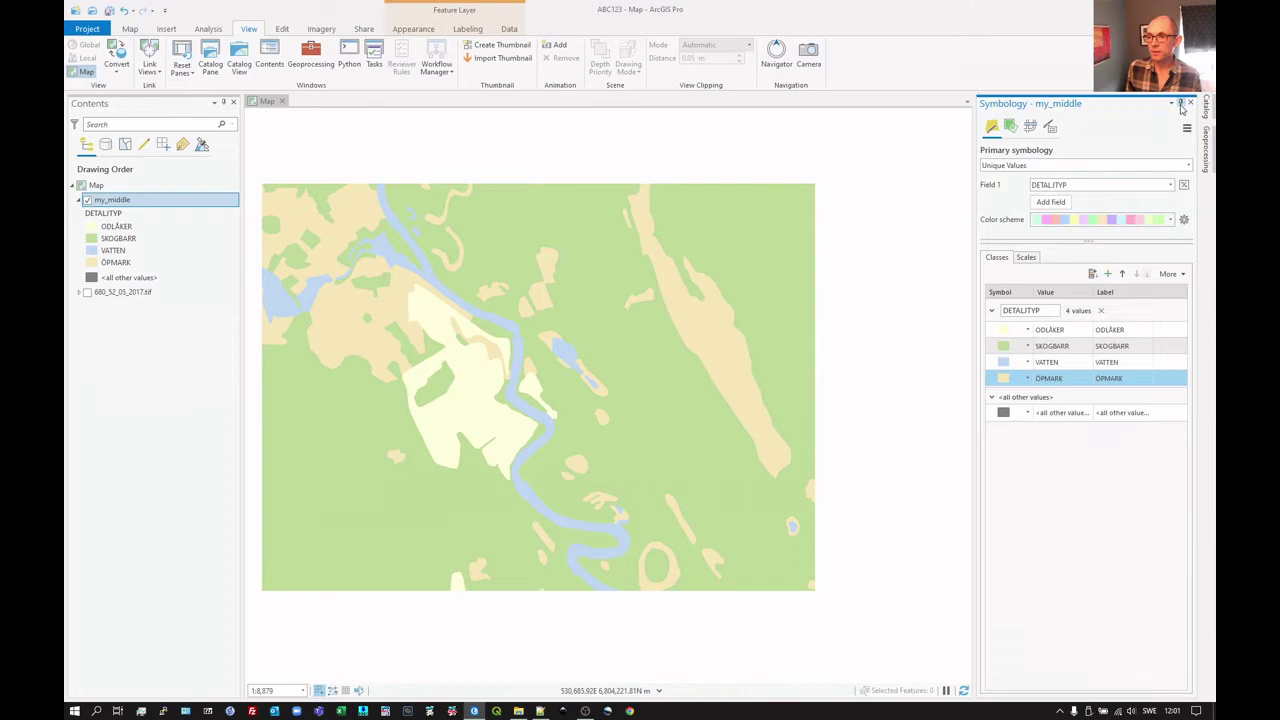
pyautogui.moveTo(766, 191); pyautogui.dragTo(903, 197)
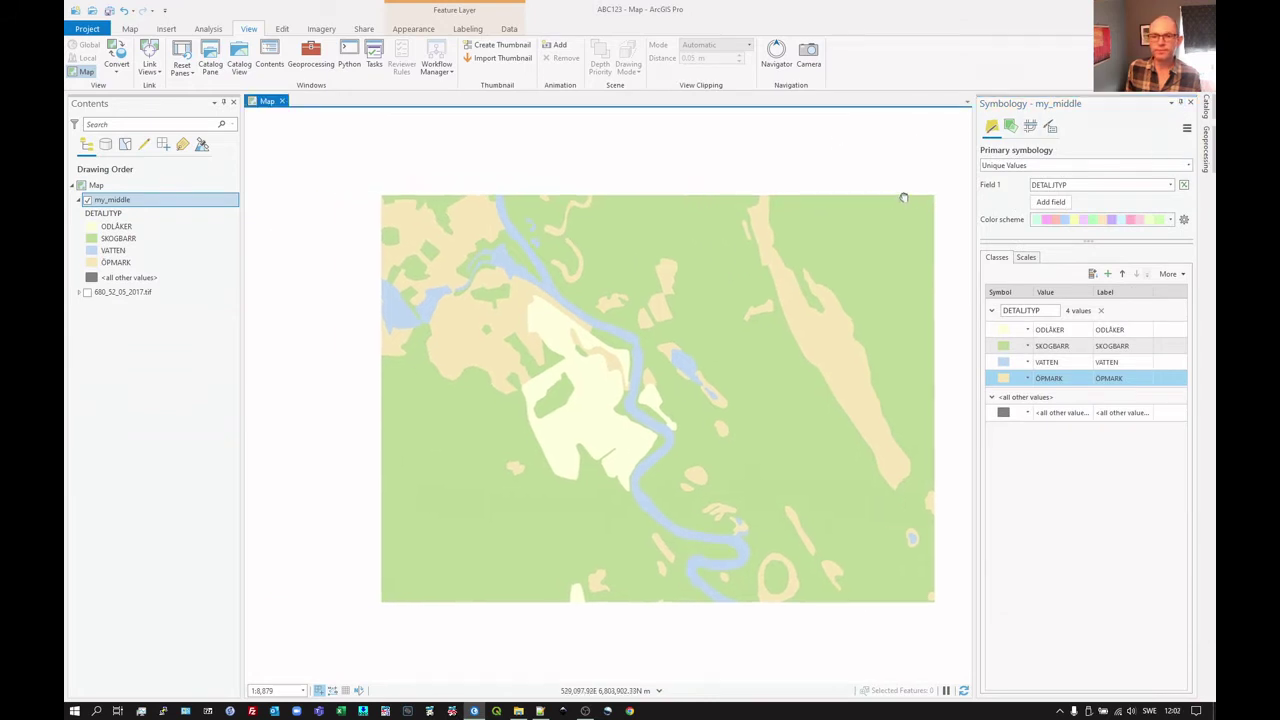
pyautogui.click(1184, 104)
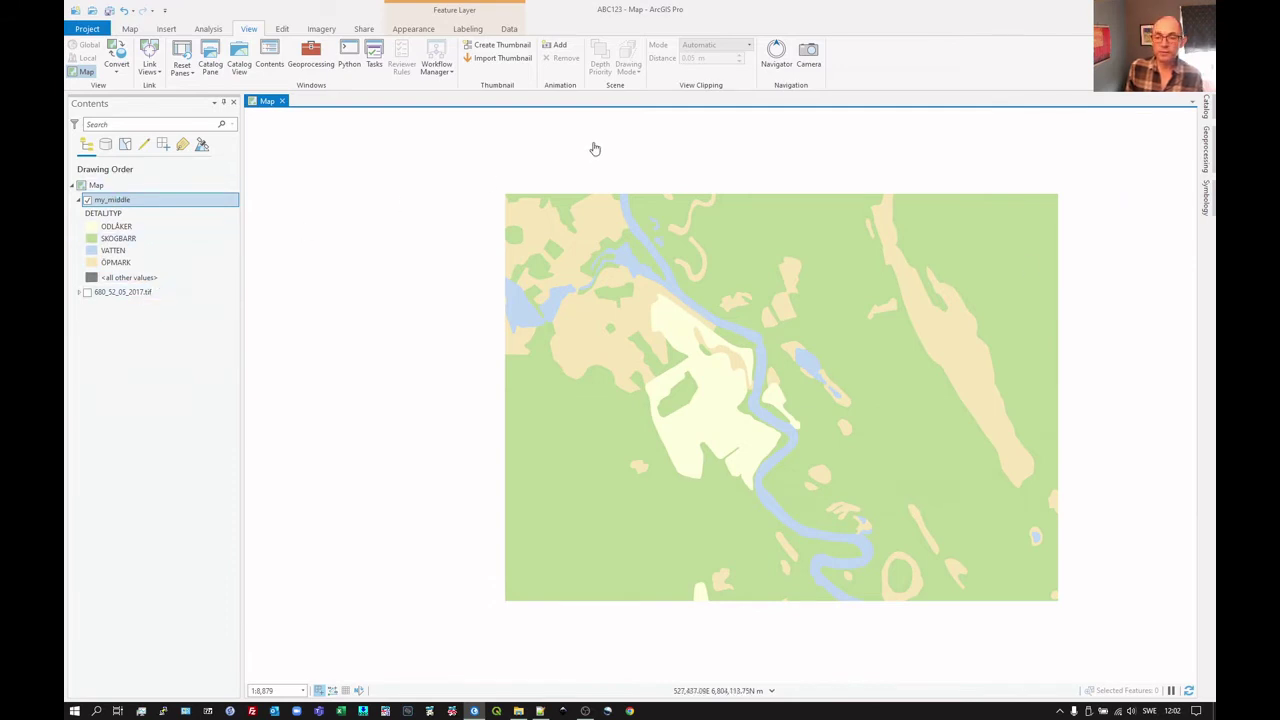
# In Catalog, expand Documentation > arcgis to show the three .lyr files, including Property_map_get.lyr
pyautogui.click(1205, 110)
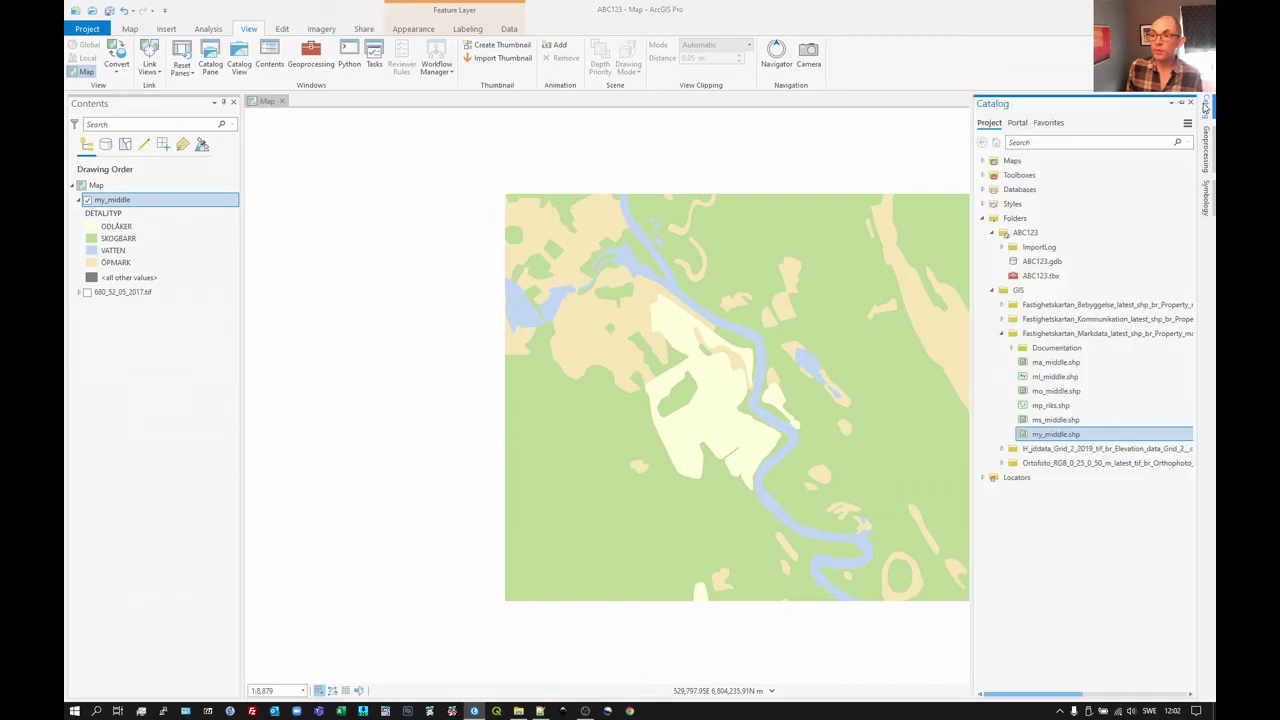
pyautogui.click(1012, 348)
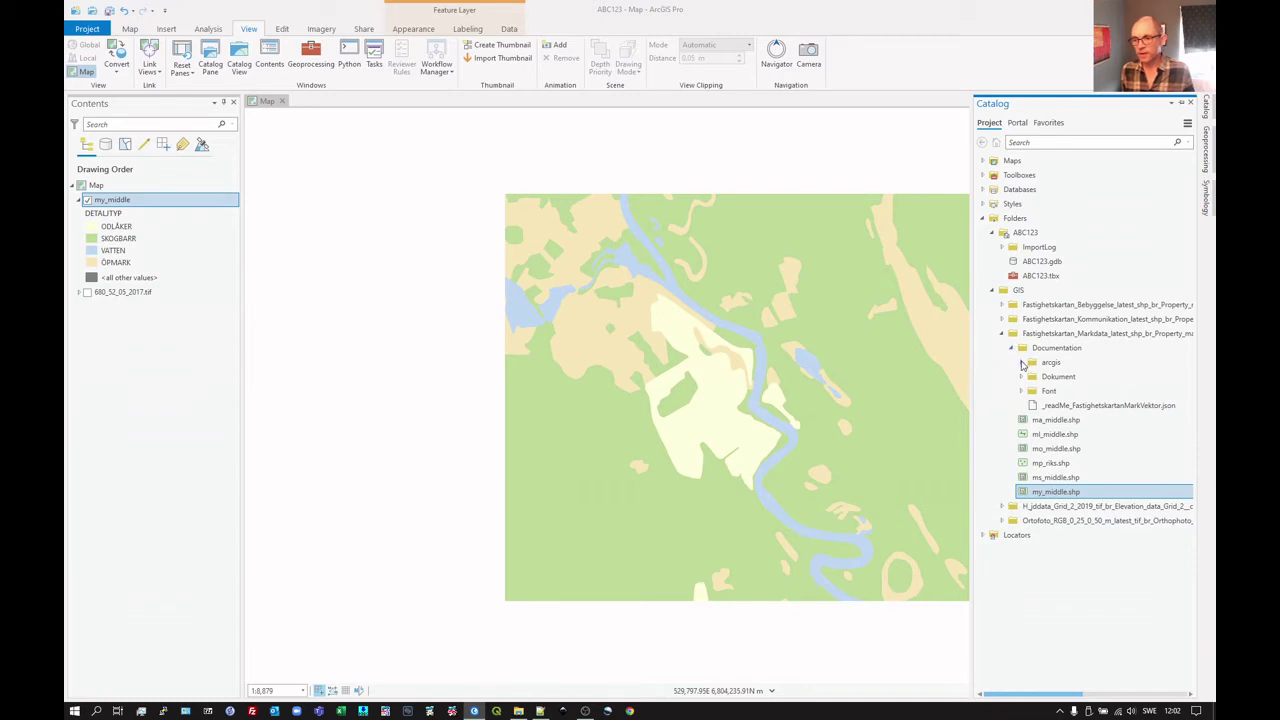
pyautogui.click(1021, 363)
pyautogui.click(1120, 392)
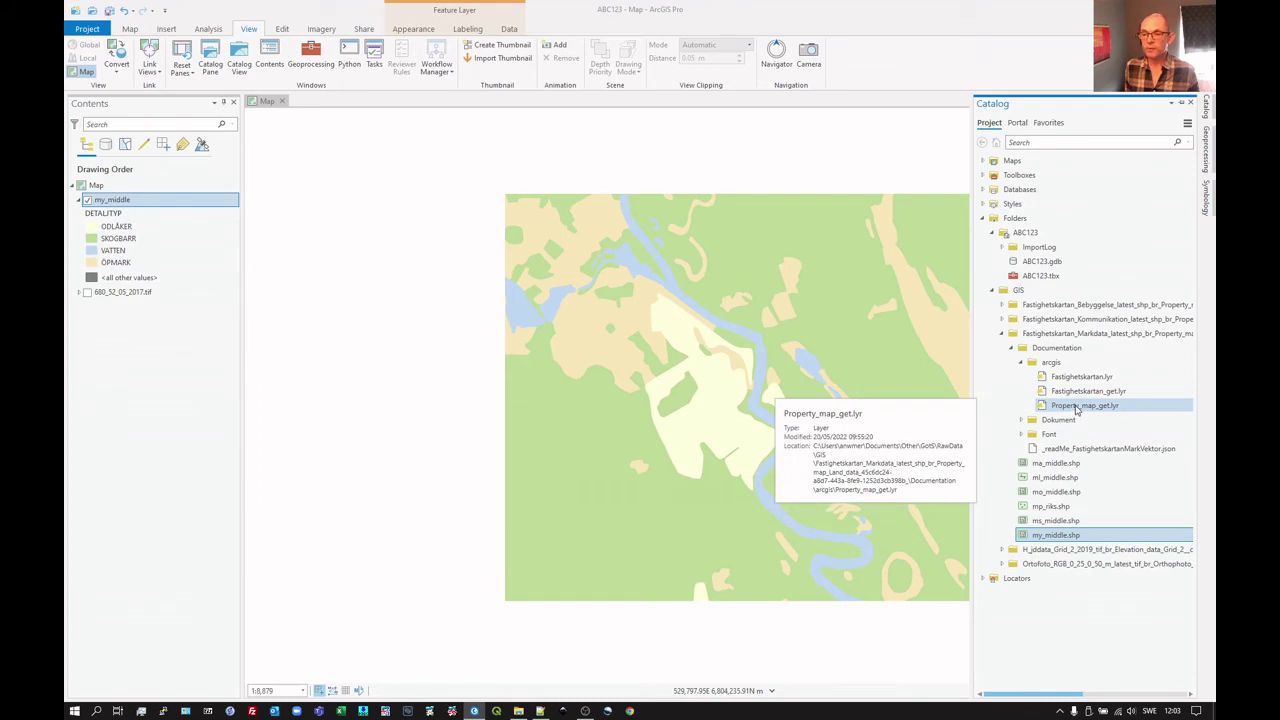
# Add Property_map_get.lyr to the current map as the Property Map group and hide my_middle
pyautogui.rightClick(1077, 409)
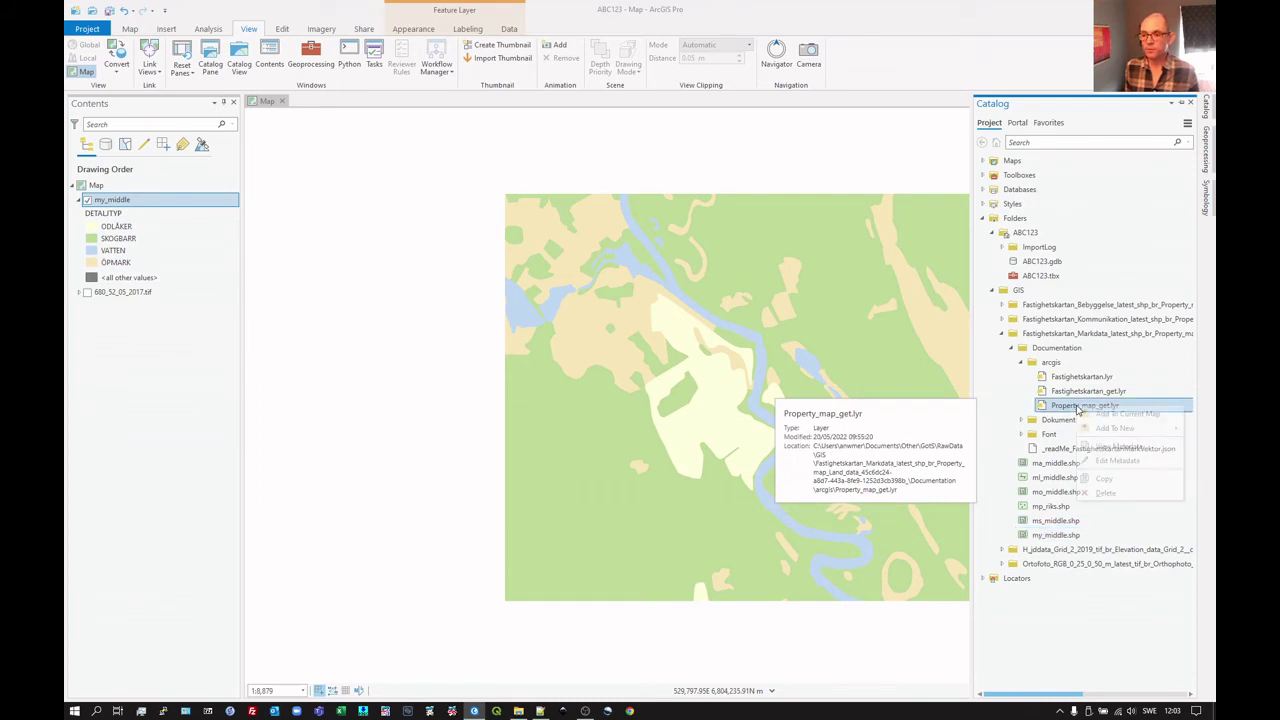
pyautogui.click(1115, 417)
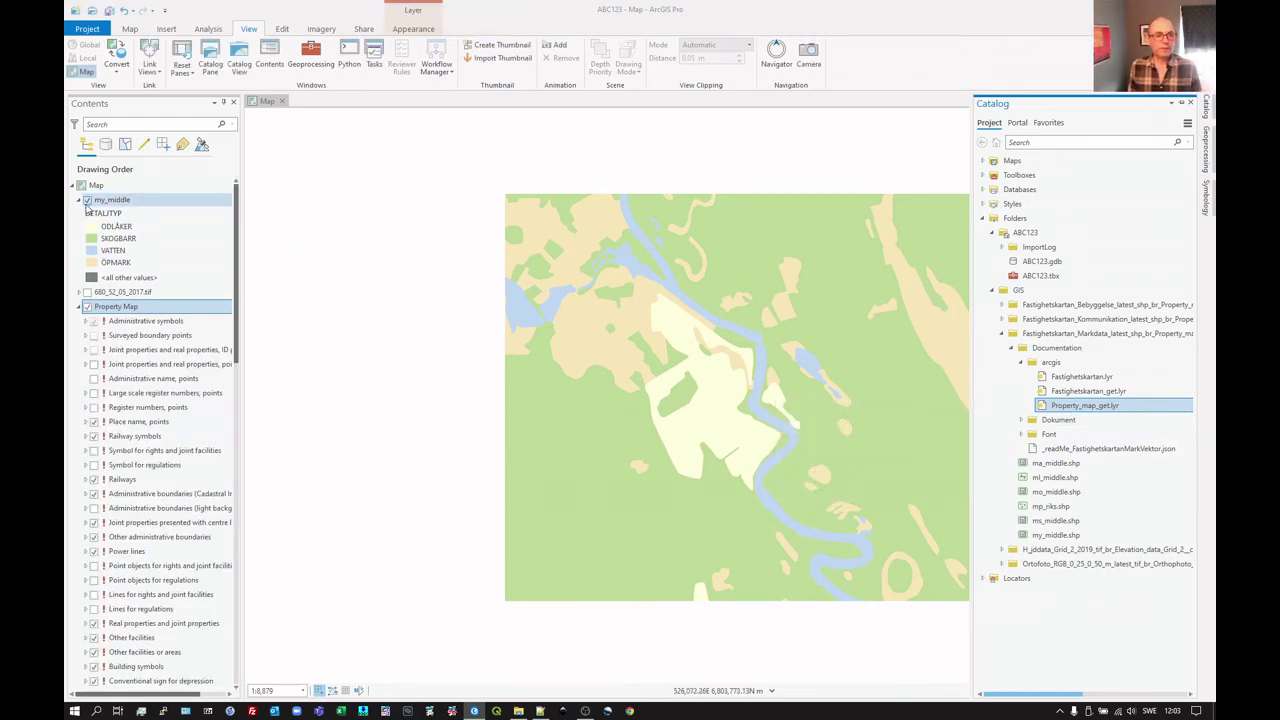
pyautogui.click(87, 201)
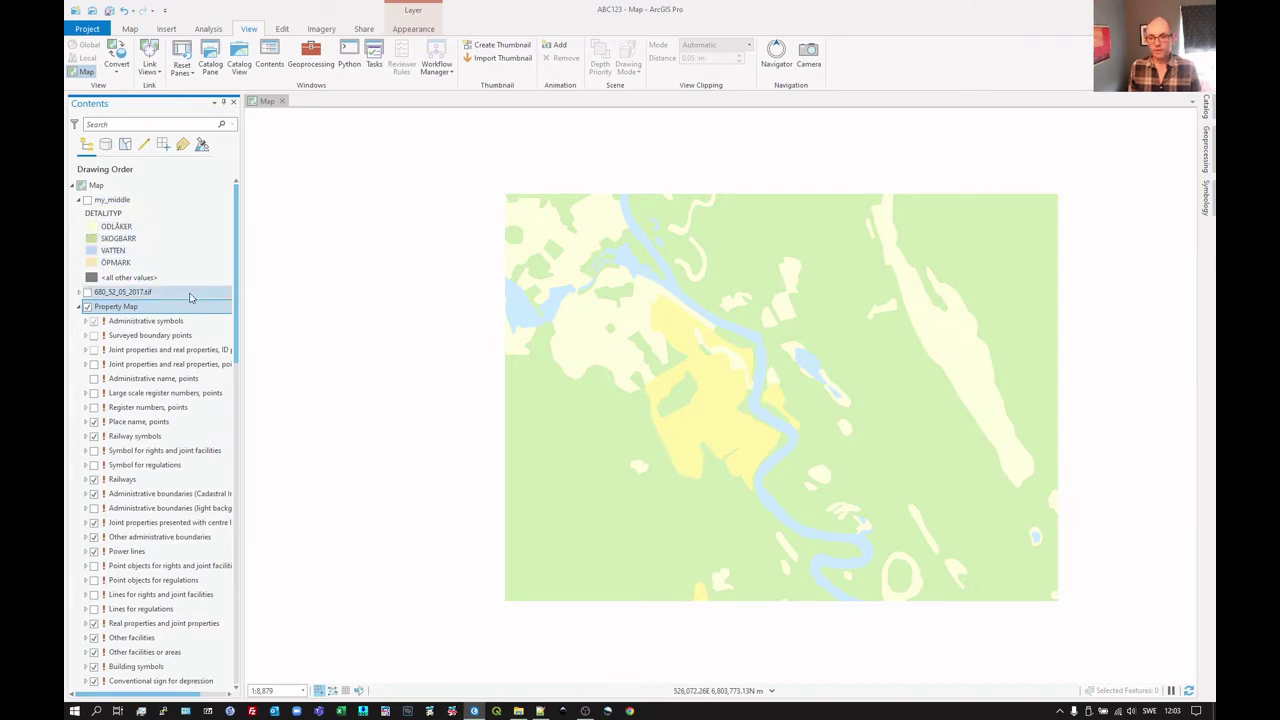
pyautogui.click(87, 201)
pyautogui.click(87, 201)
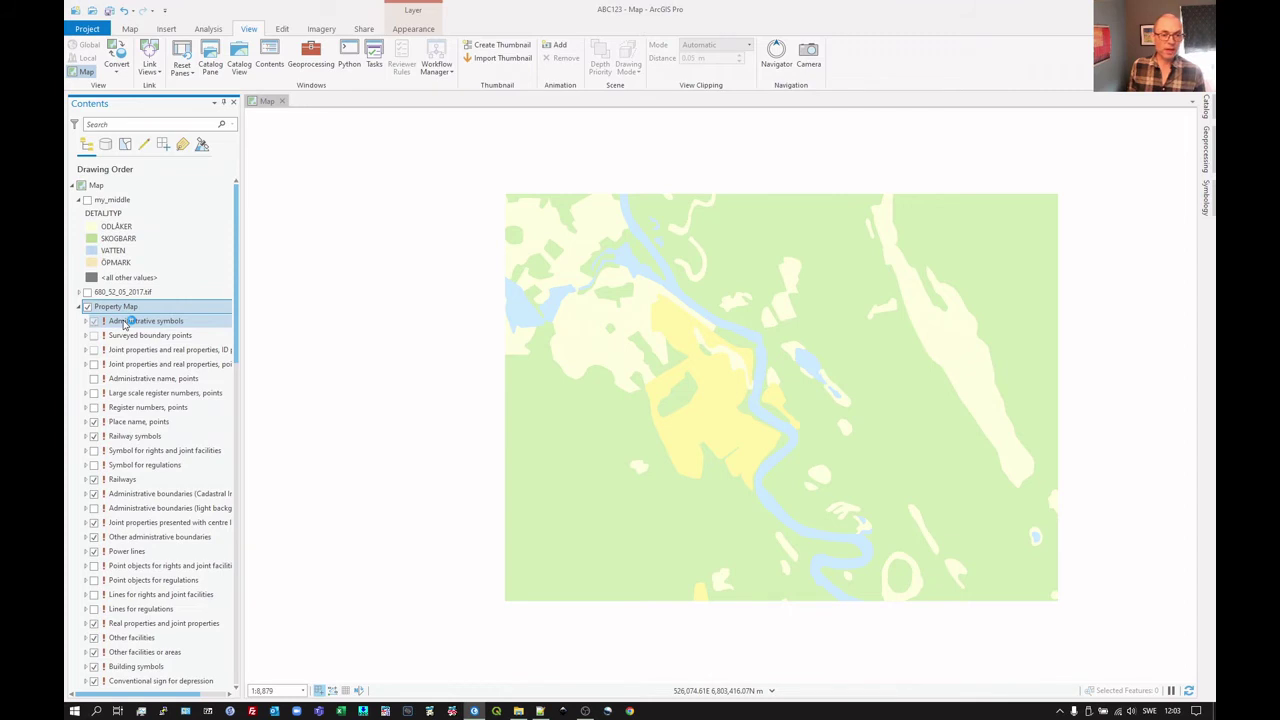
# Select the Property Map sublayers from Administrative symbols down to Land types, all and group them
pyautogui.click(125, 322)
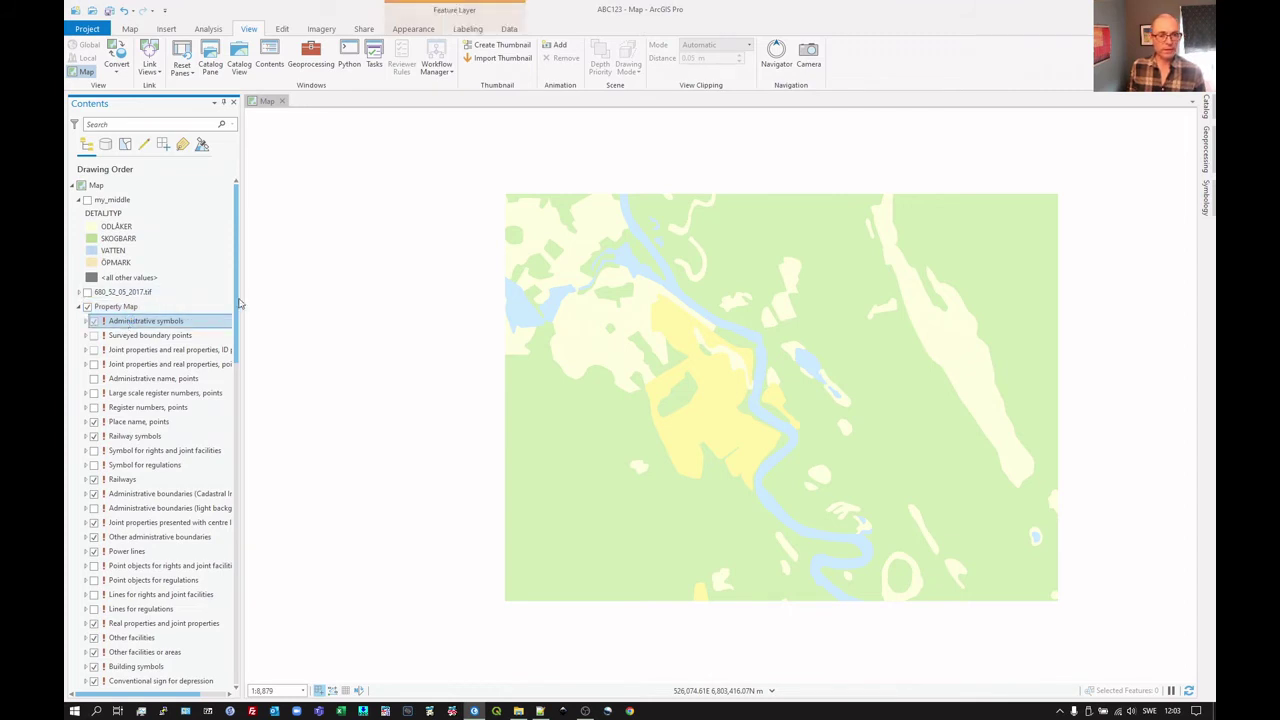
pyautogui.scroll(-15, 200, 430)
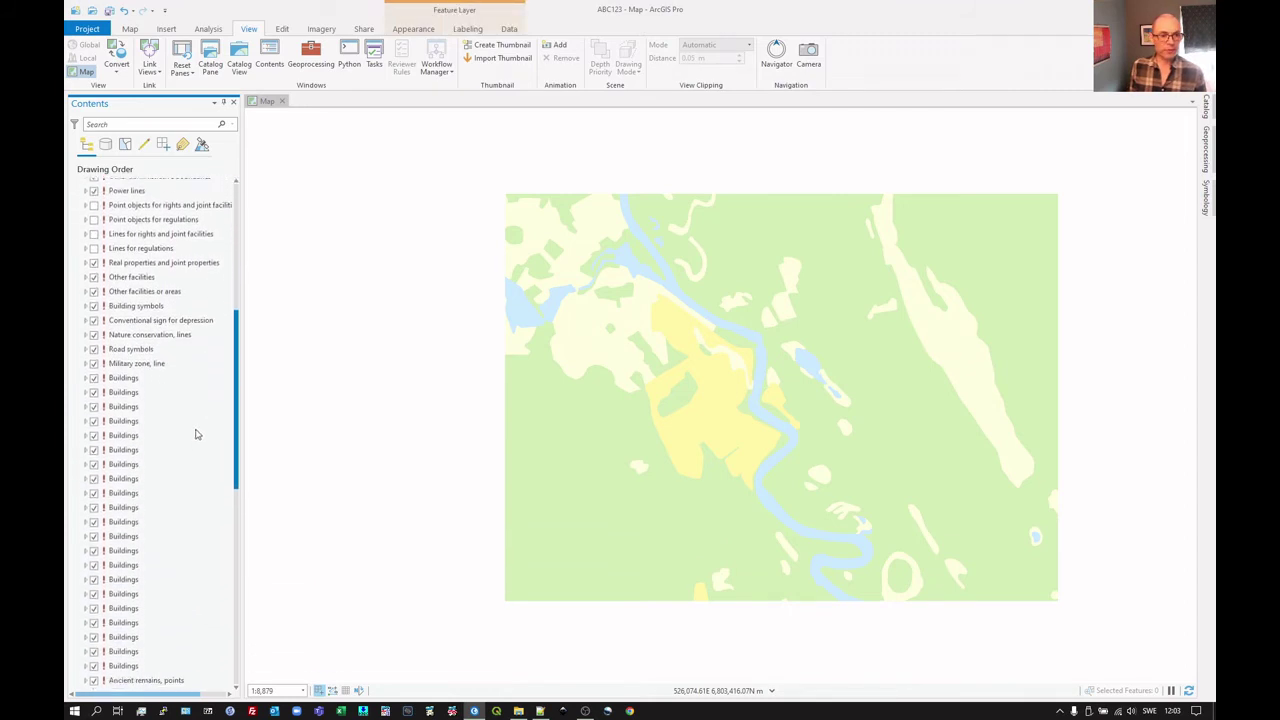
pyautogui.scroll(-8, 200, 485)
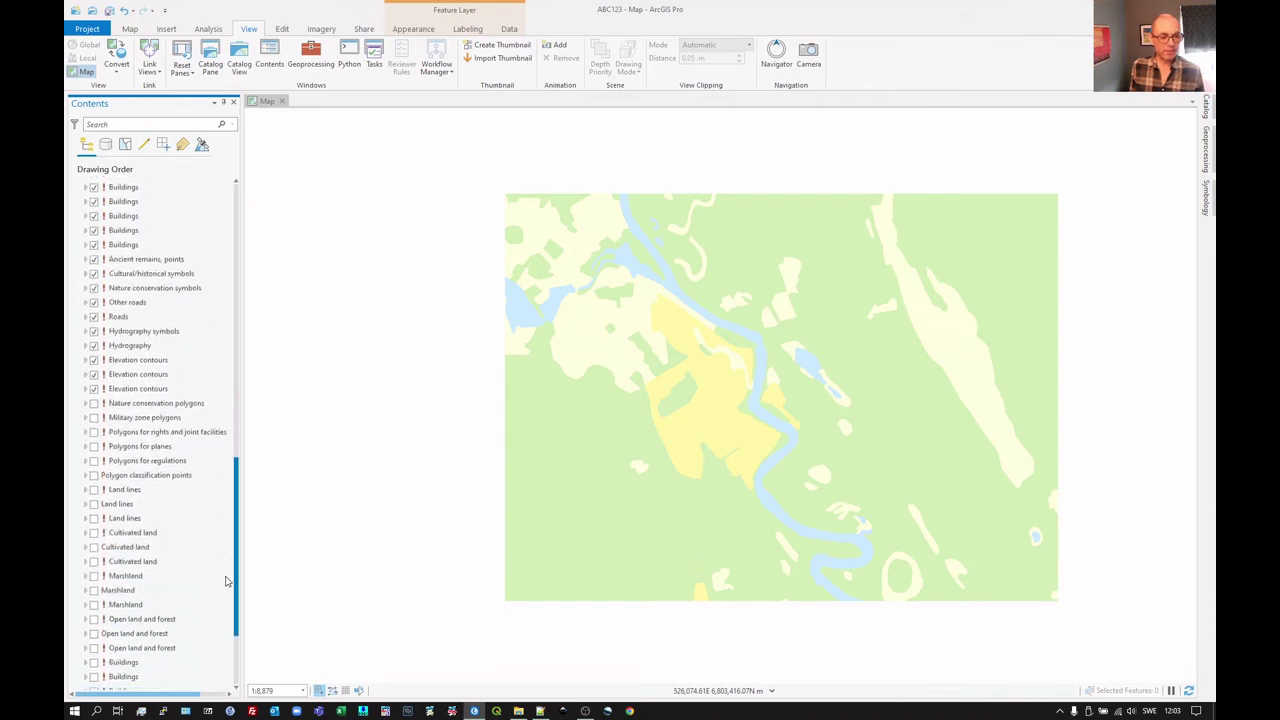
pyautogui.scroll(-2, 230, 595)
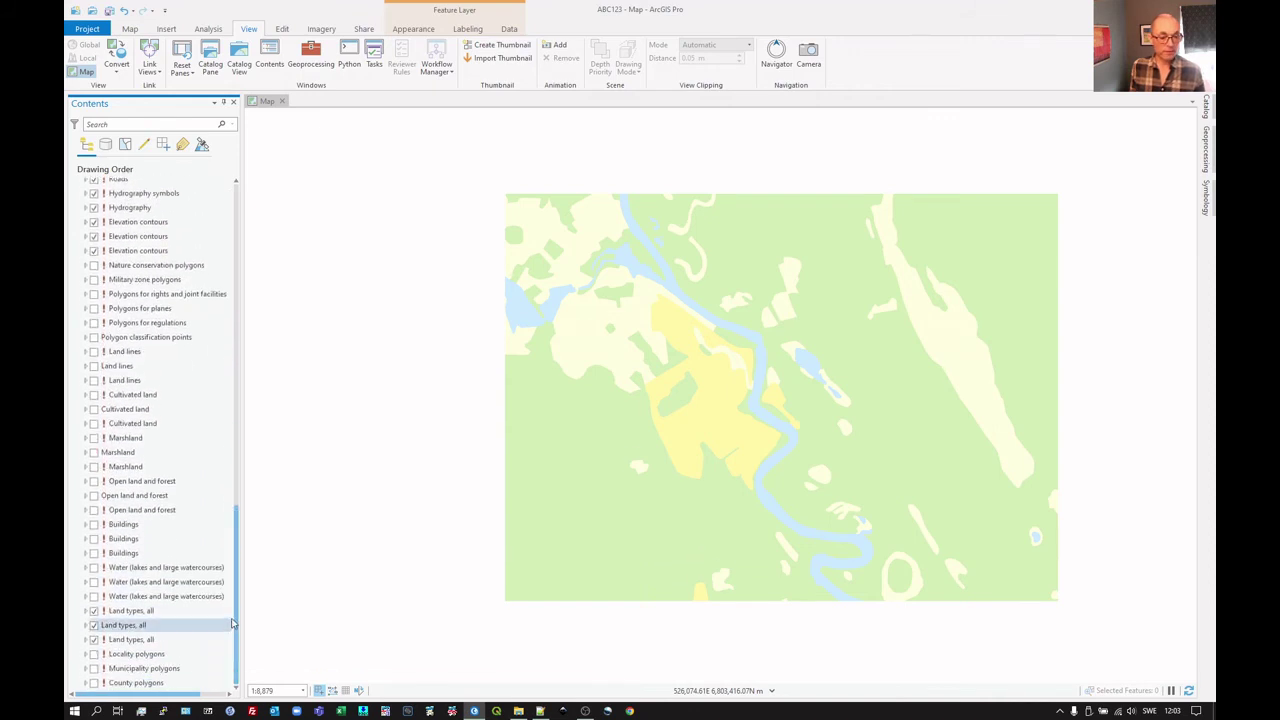
pyautogui.keyDown('shift'); pyautogui.click(140, 611); pyautogui.keyUp('shift')
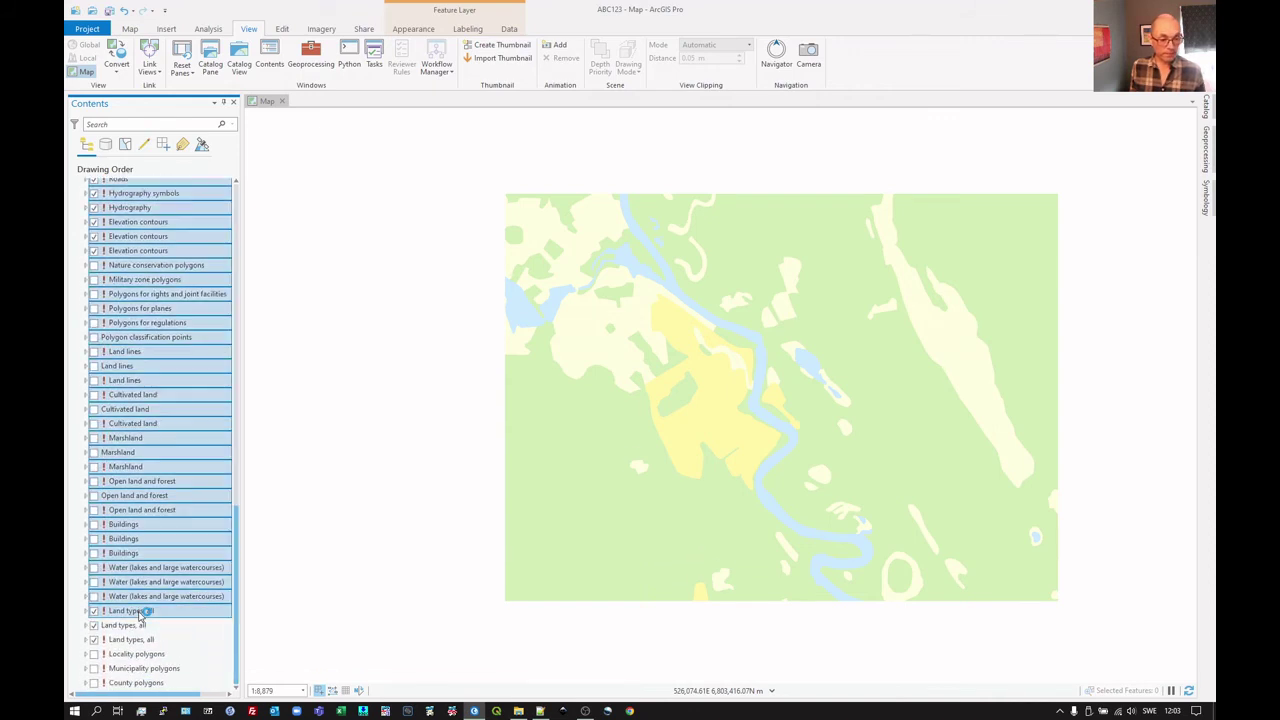
pyautogui.rightClick(140, 611)
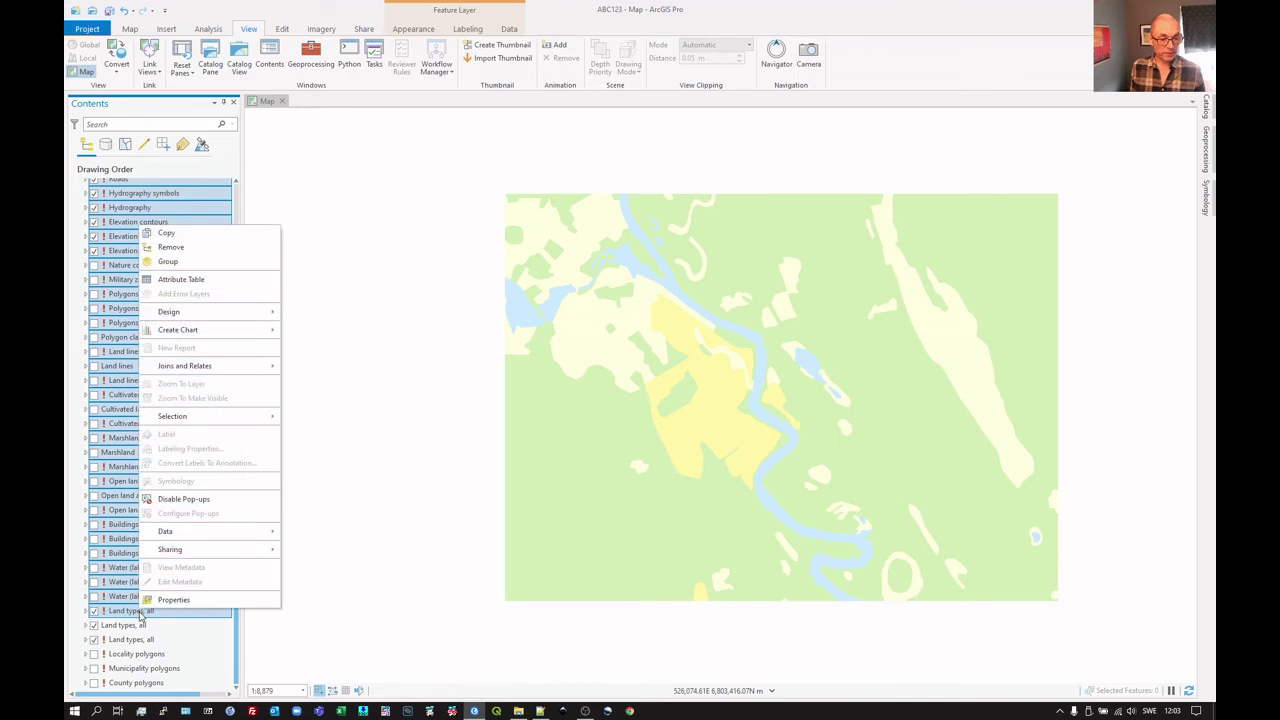
pyautogui.click(167, 262)
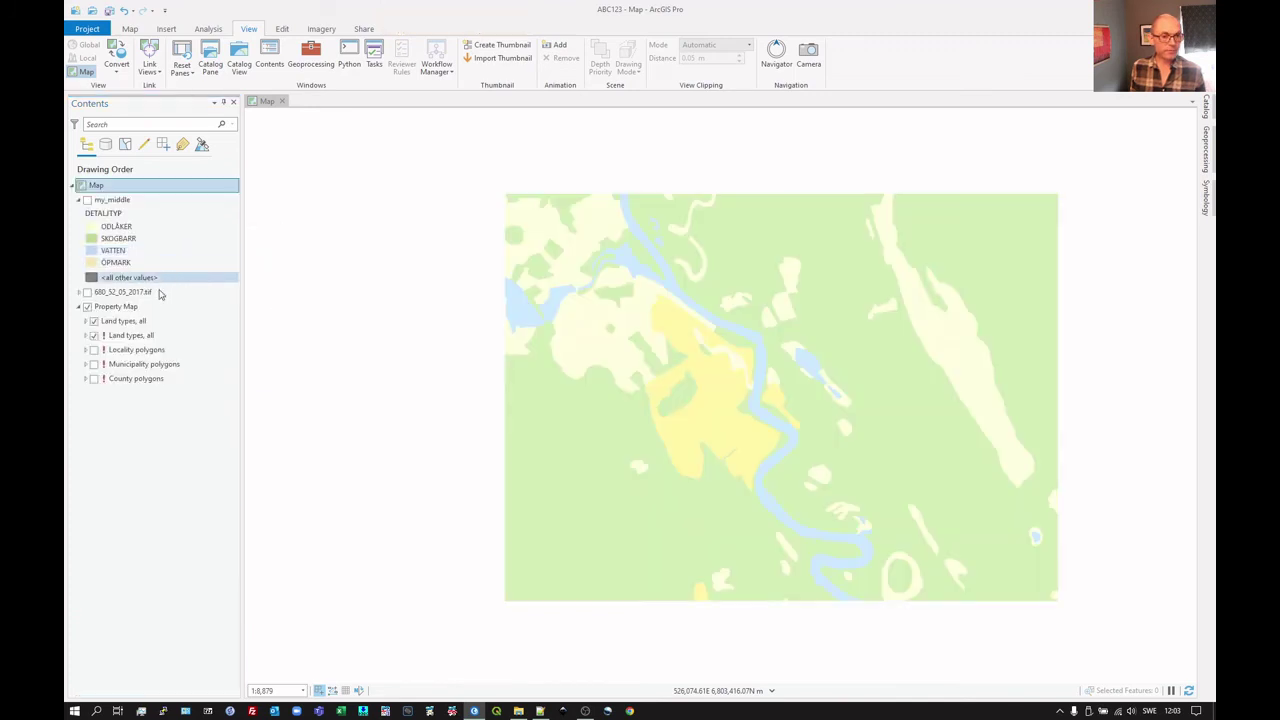
# Remove the four layers from the second Land types, all down to County polygons
pyautogui.click(134, 337)
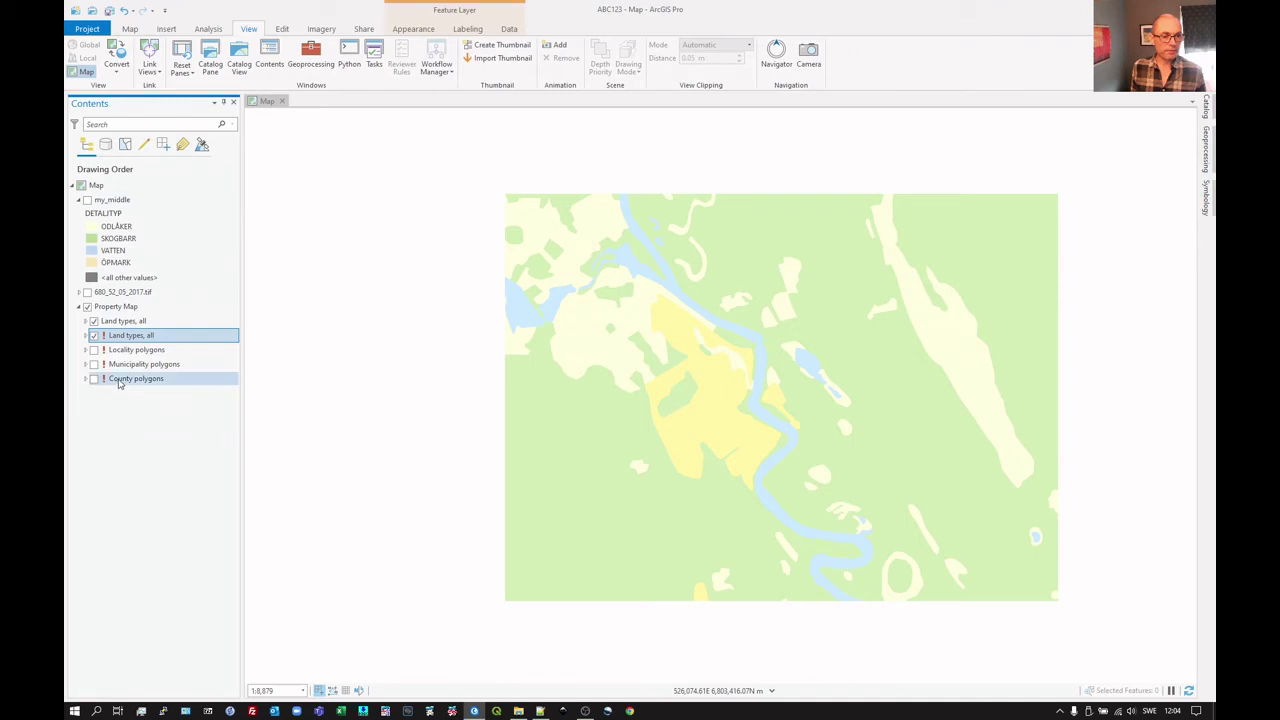
pyautogui.keyDown('shift'); pyautogui.click(119, 383); pyautogui.keyUp('shift')
pyautogui.rightClick(119, 383)
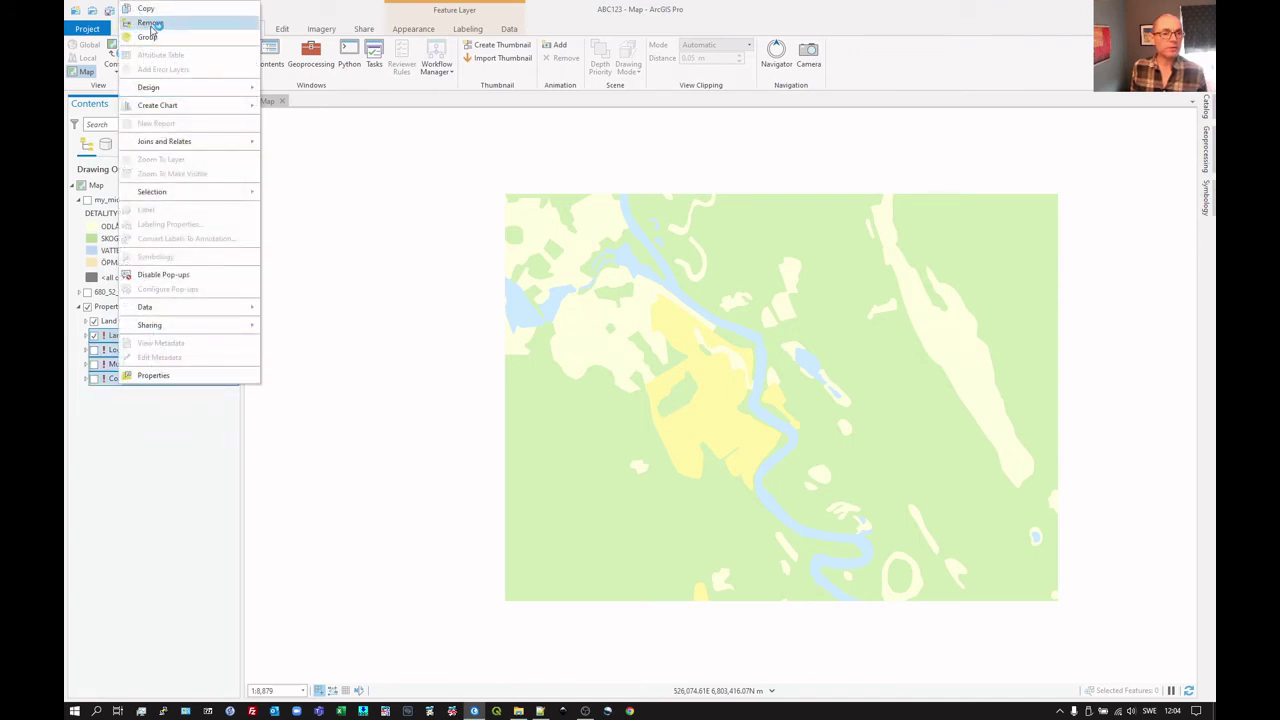
pyautogui.click(151, 24)
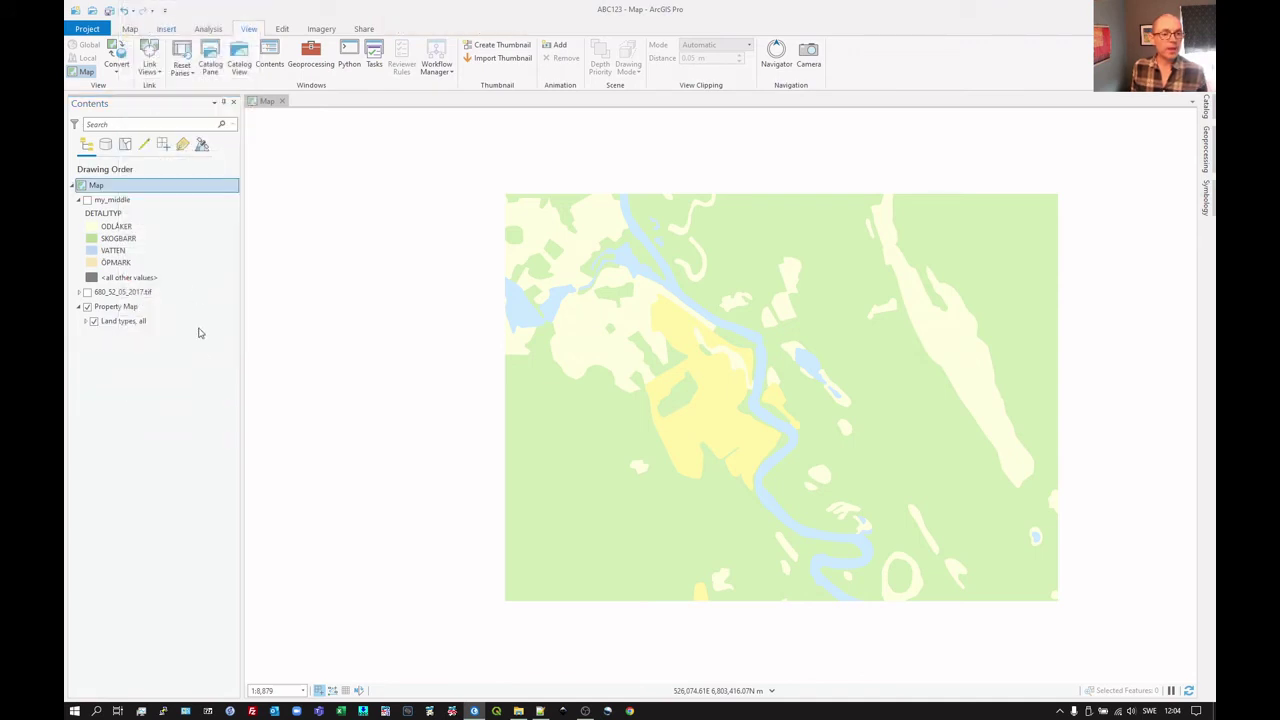
# Expand Land types, all to show its water, arable and forest classes, briefly toggling my_middle for comparison
pyautogui.click(86, 321)
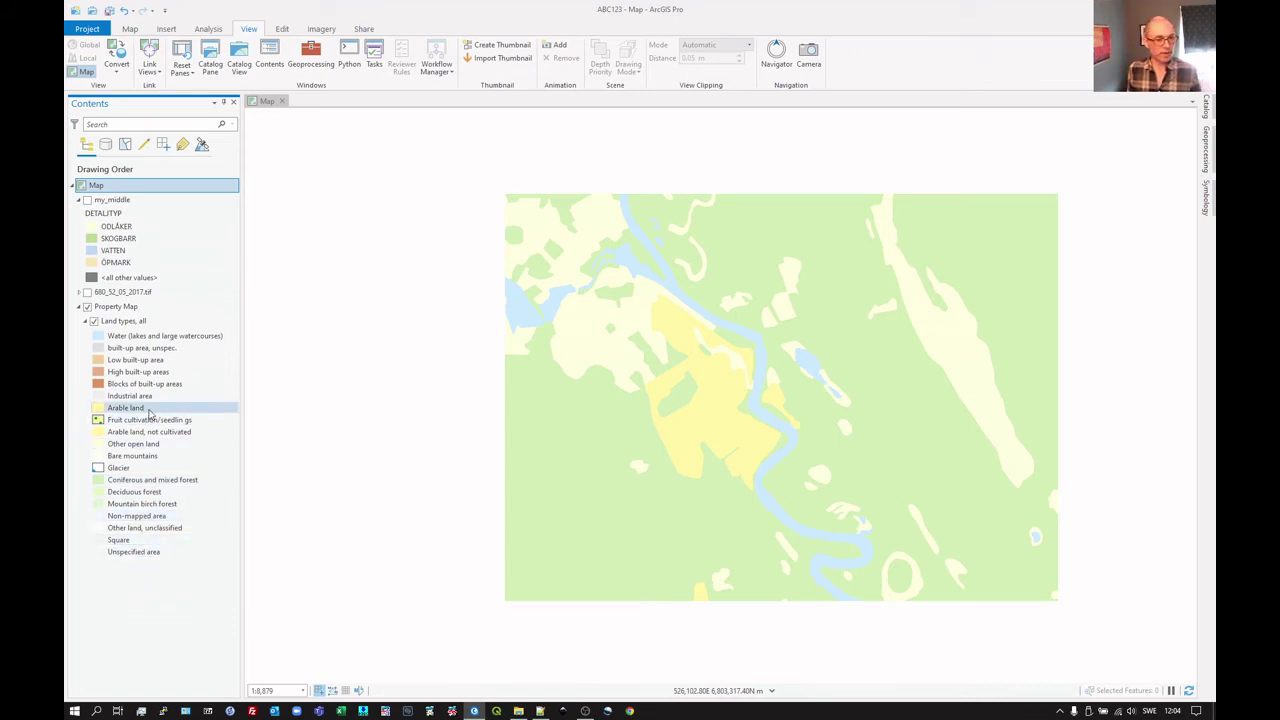
pyautogui.click(87, 200)
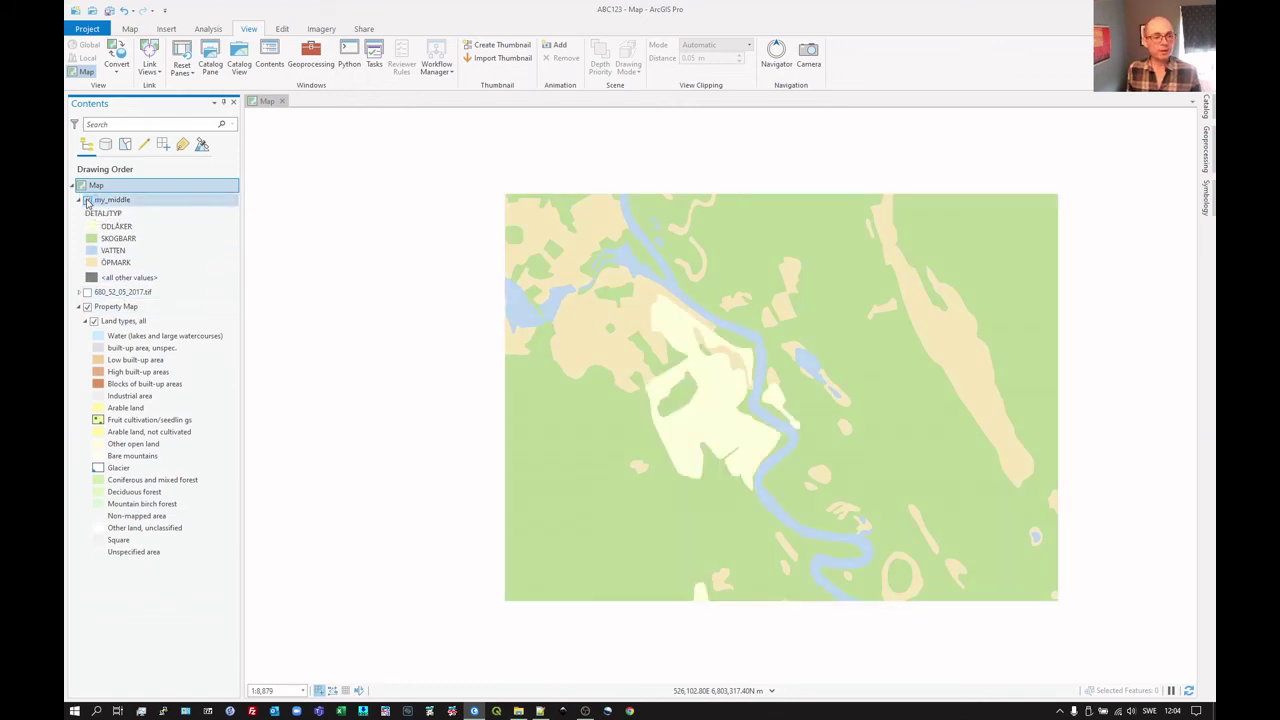
pyautogui.click(87, 200)
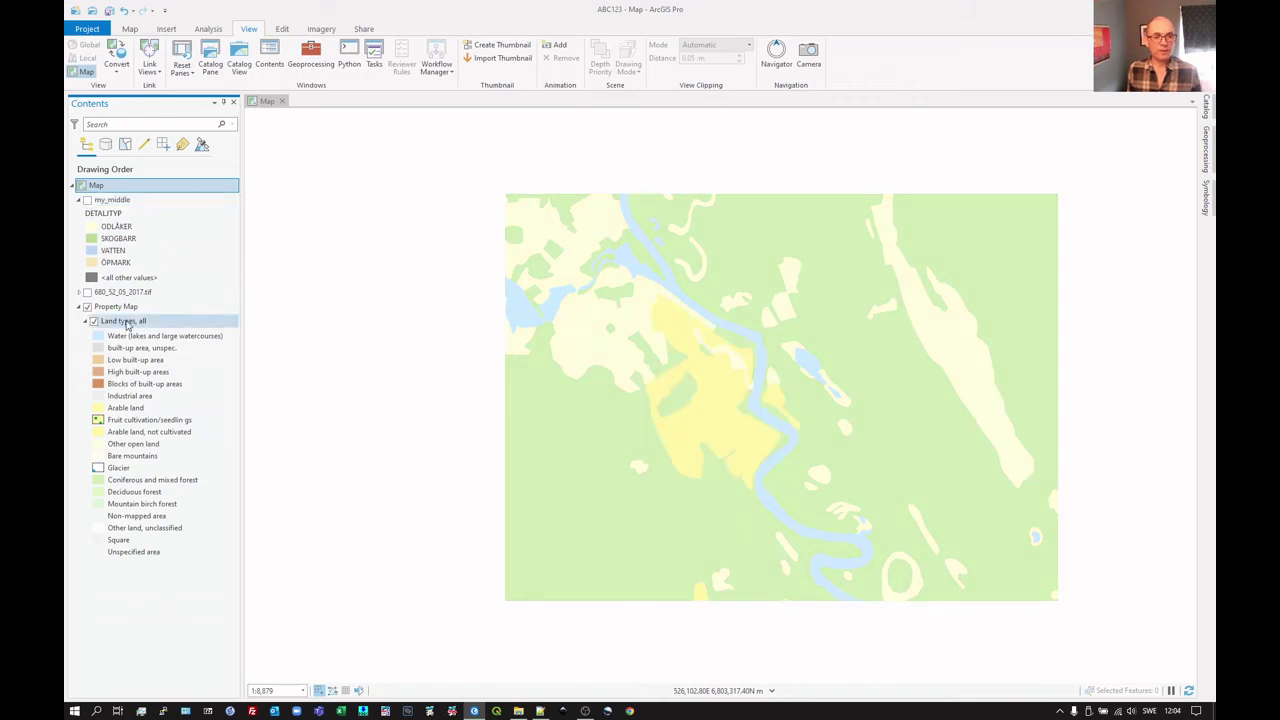
pyautogui.rightClick(125, 321)
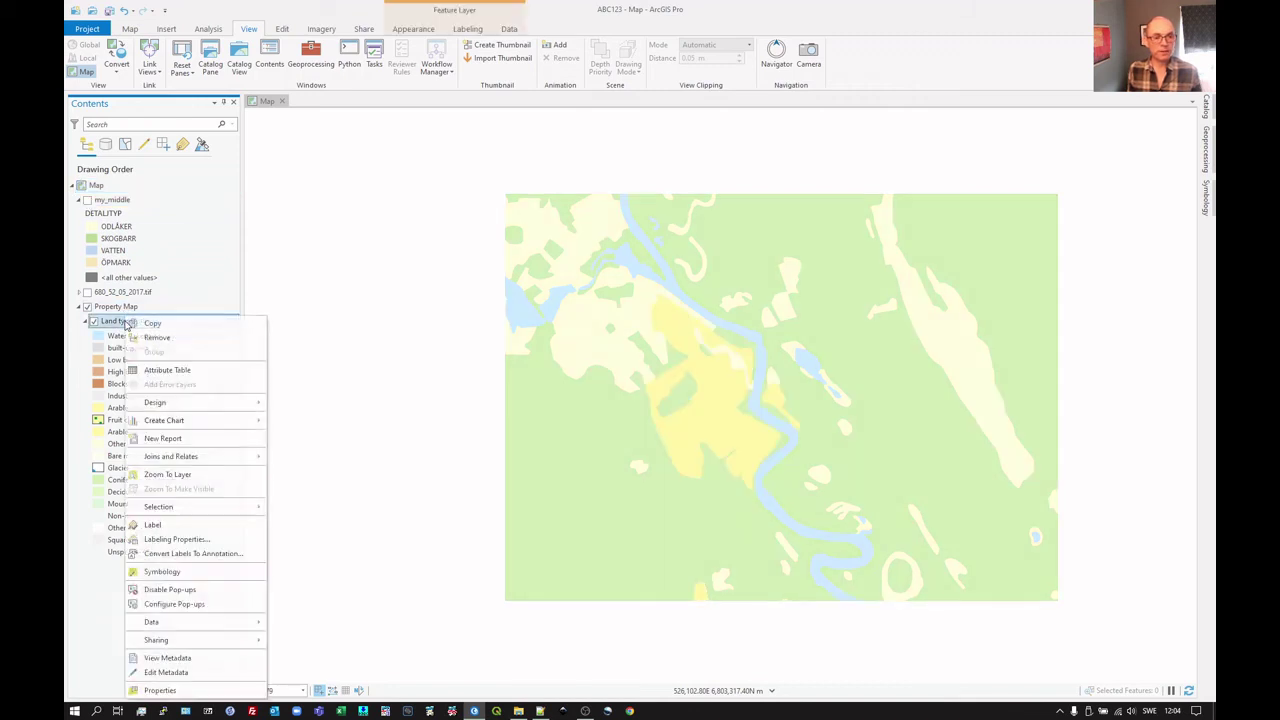
pyautogui.click(159, 372)
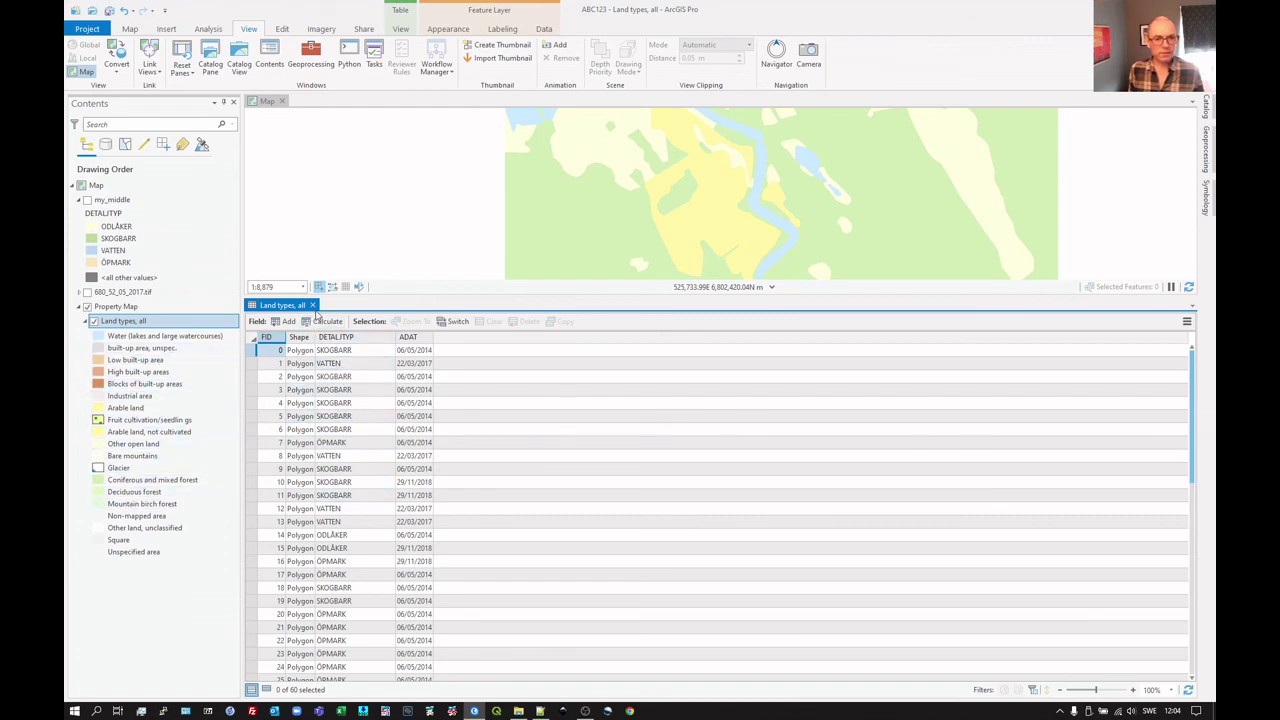
pyautogui.click(314, 305)
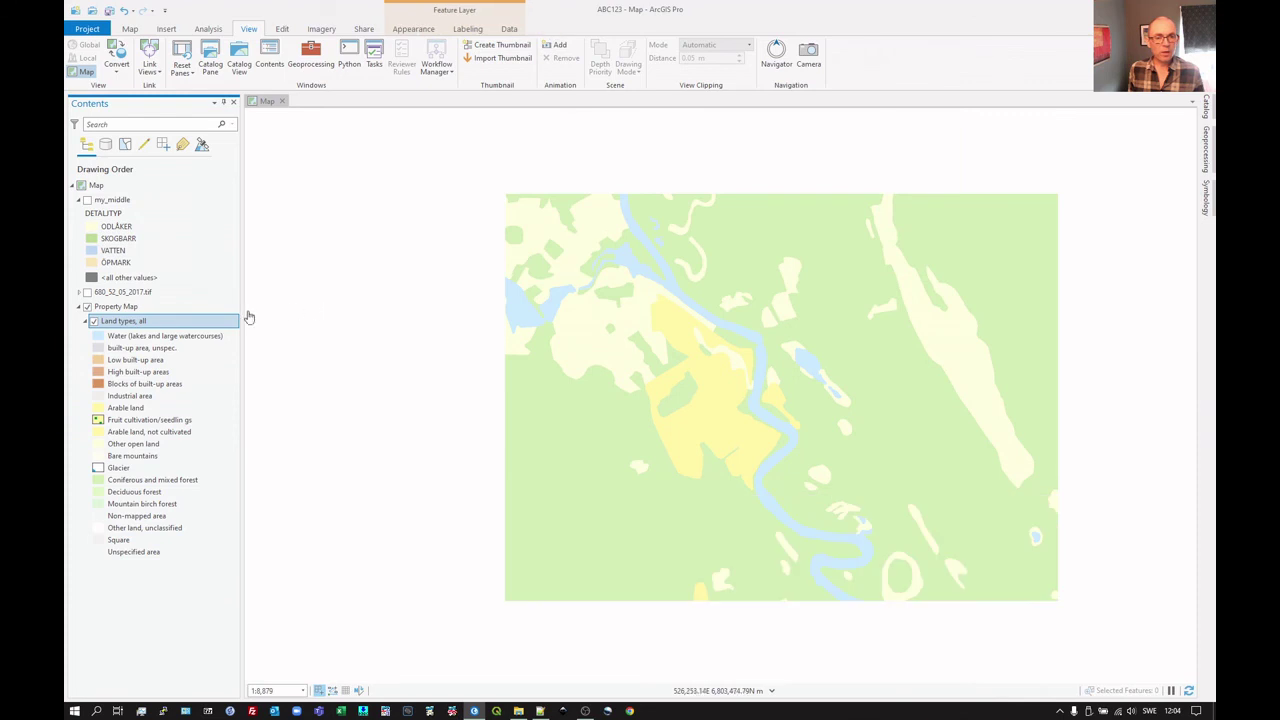
# In the Land types, all symbology, cut the VATTEN class label down to just 'Water'
pyautogui.rightClick(140, 318)
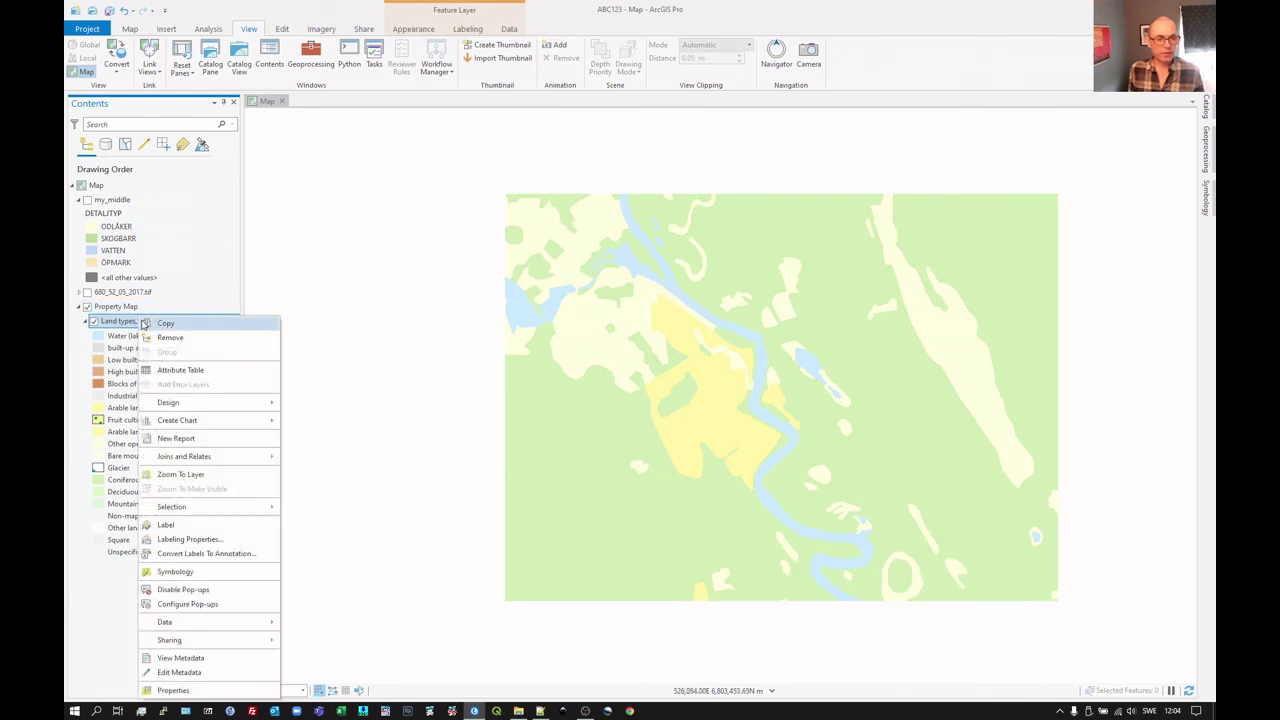
pyautogui.click(175, 571)
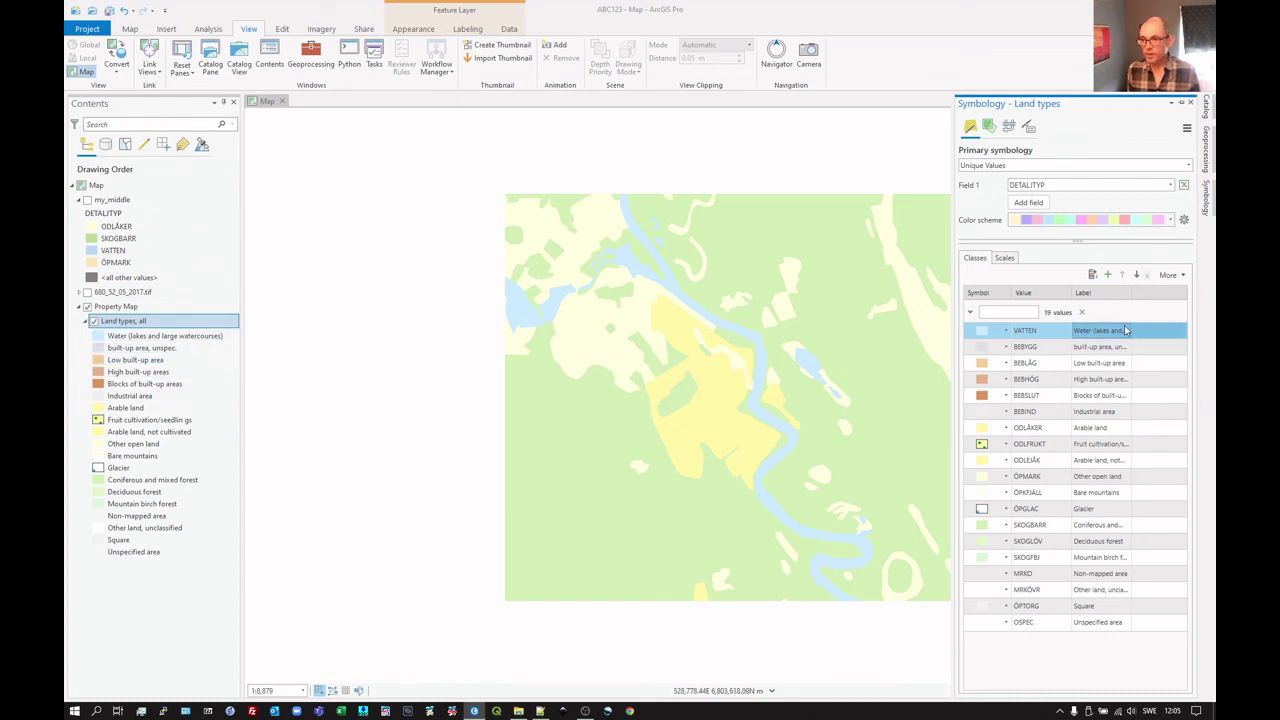
pyautogui.click(1124, 330)
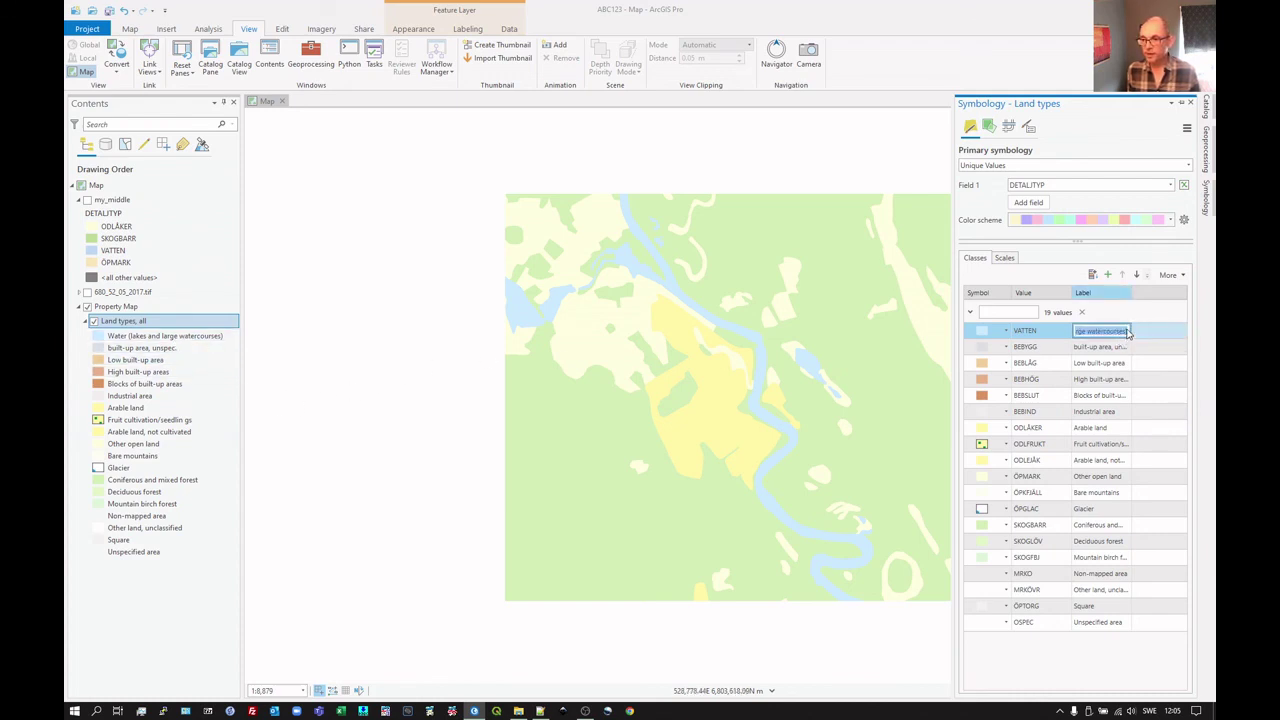
pyautogui.click(1127, 331)
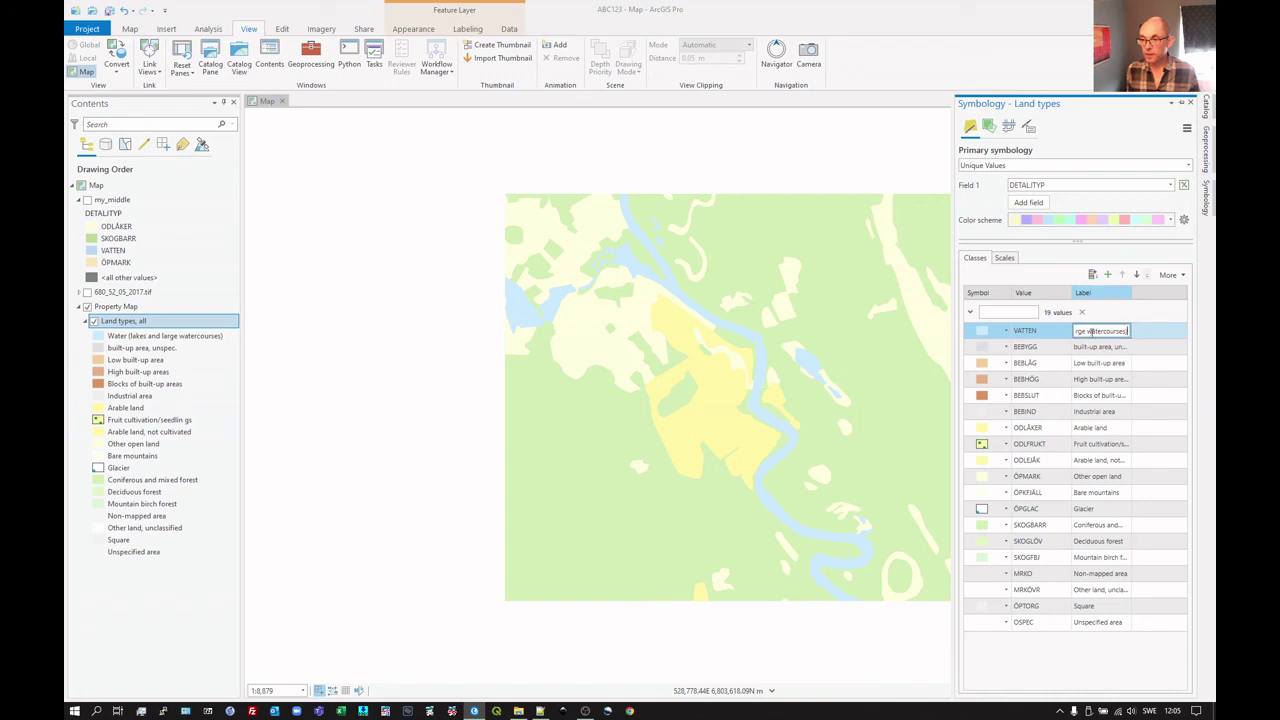
pyautogui.press('Left')
pyautogui.press('Left')
pyautogui.press('Left')
pyautogui.press('Left')
pyautogui.press('Left')
pyautogui.press('Left')
pyautogui.press('Left')
pyautogui.press('Left')
pyautogui.press('Left')
pyautogui.press('Left')
pyautogui.press('Left')
pyautogui.press('Left')
pyautogui.press('Left')
pyautogui.press('Left')
pyautogui.press('Left')
pyautogui.press('Left')
pyautogui.press('Left')
pyautogui.press('Left')
pyautogui.press('Left')
pyautogui.press('Left')
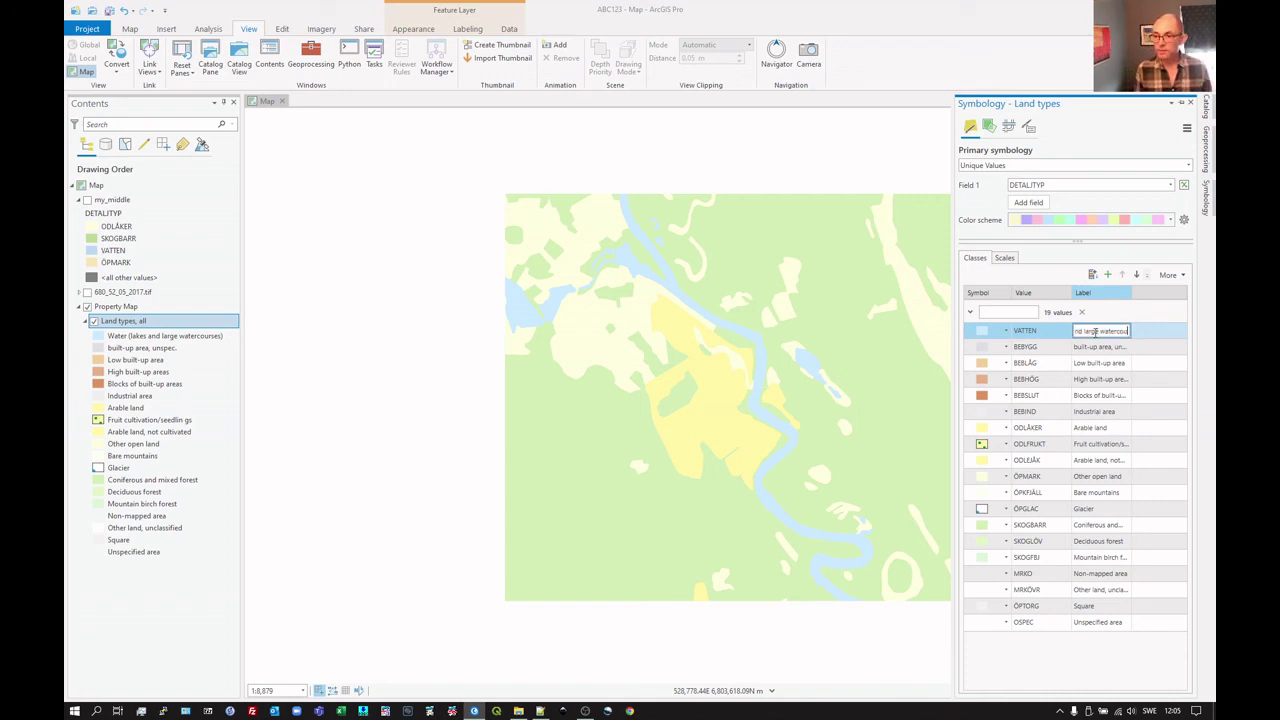
pyautogui.press('Left')
pyautogui.press('Left')
pyautogui.press('Left')
pyautogui.press('Left')
pyautogui.press('Left')
pyautogui.press('Left')
pyautogui.press('Left')
pyautogui.press('Left')
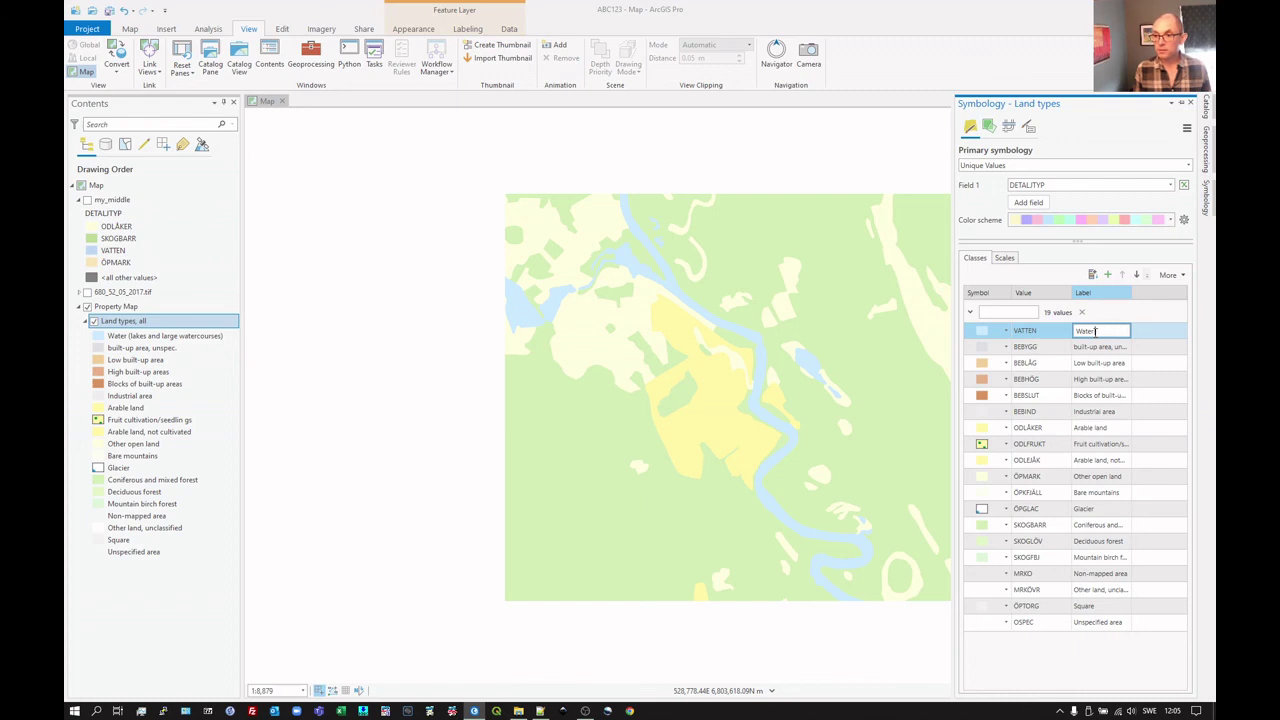
pyautogui.press('Return')
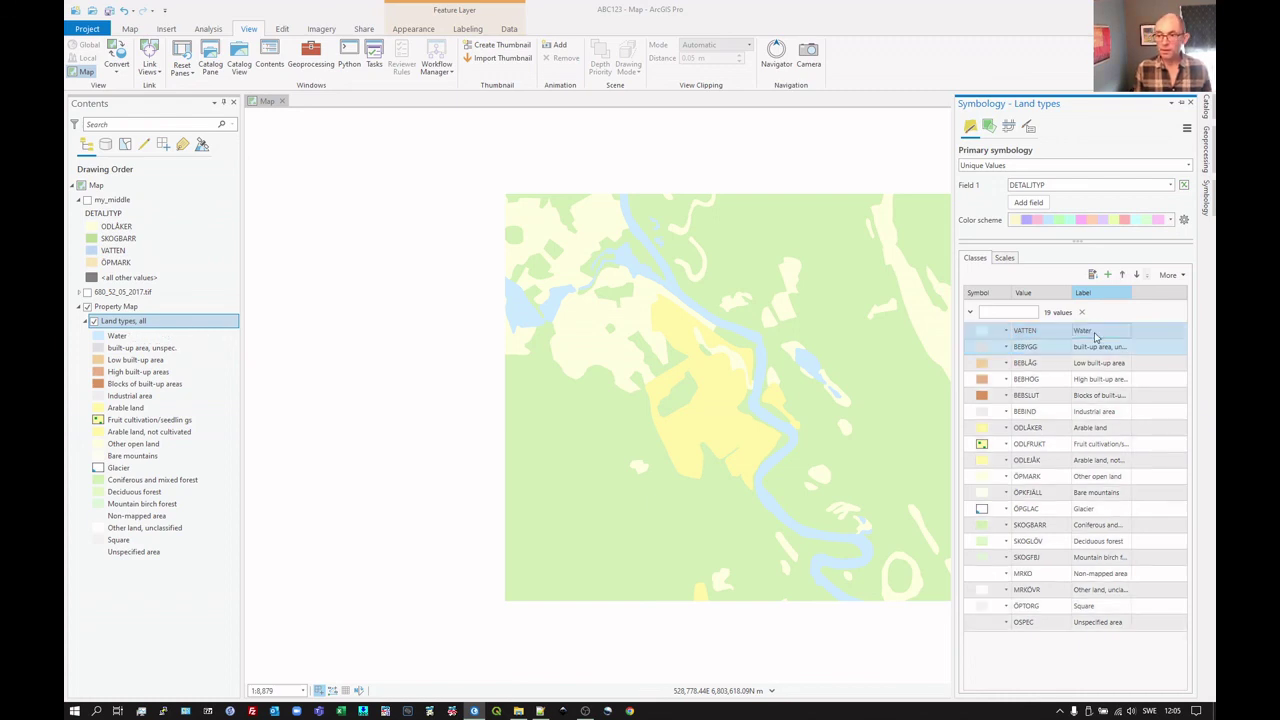